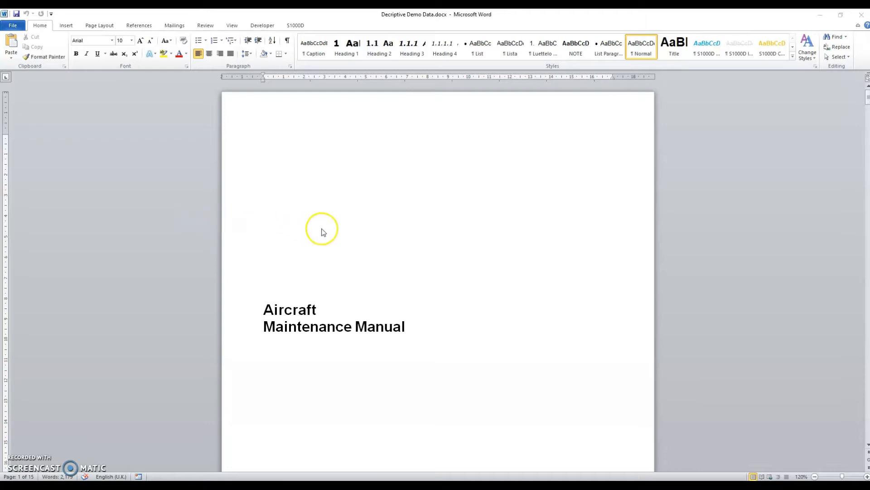
- Skim through the manual and check the output schema options in the S1000D toolkit settings
{"action": "left_click_drag", "start_coordinate": [866, 96], "coordinate": [862, 345]}
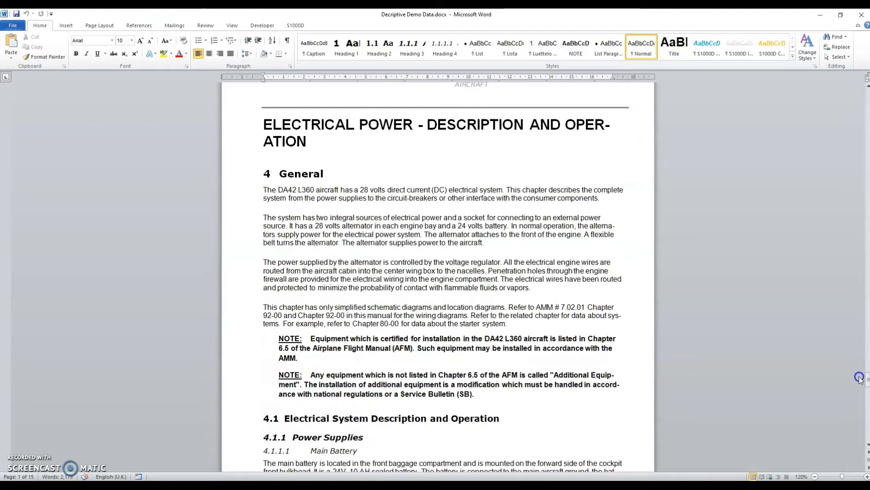
{"action": "left_click_drag", "start_coordinate": [860, 387], "coordinate": [858, 97]}
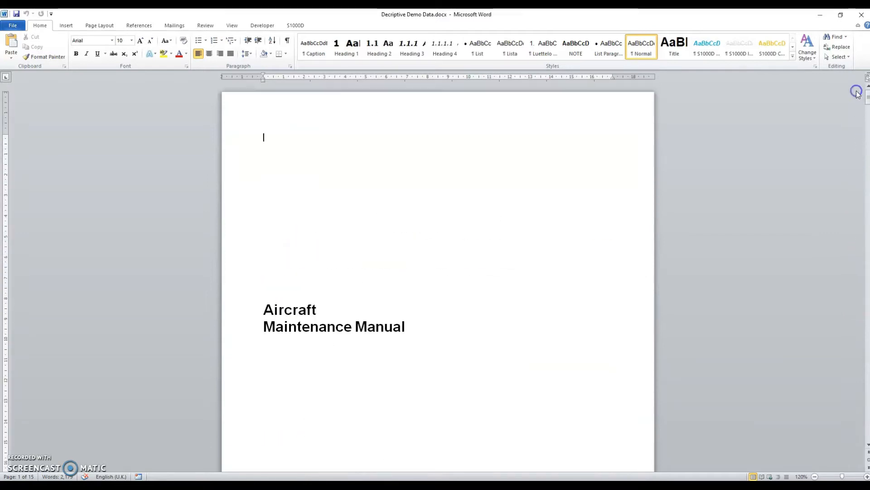
{"action": "left_click", "coordinate": [300, 26]}
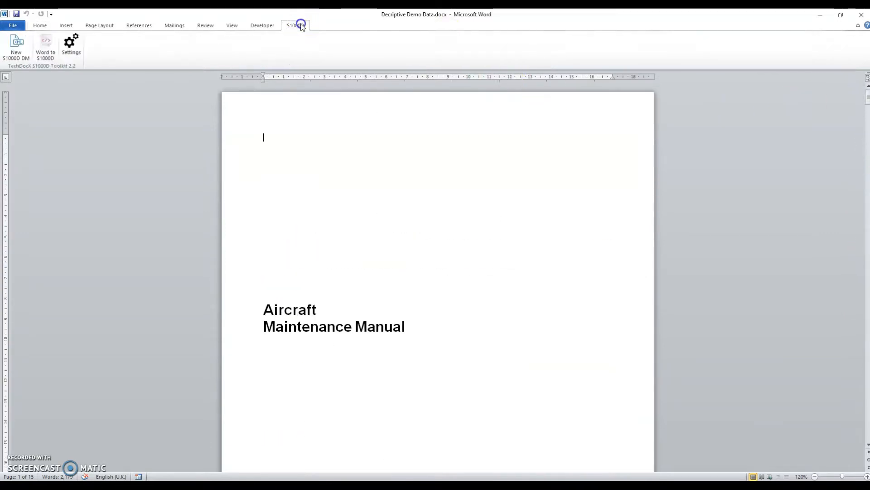
{"action": "left_click", "coordinate": [71, 45]}
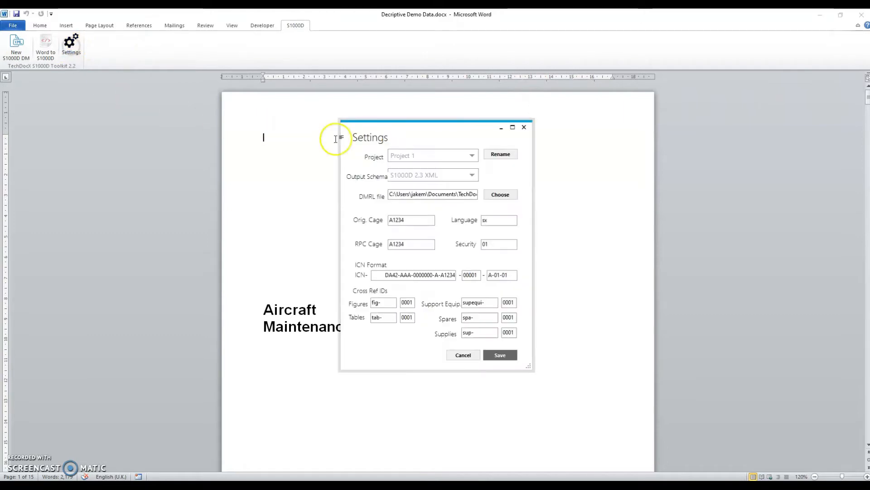
{"action": "left_click", "coordinate": [470, 178]}
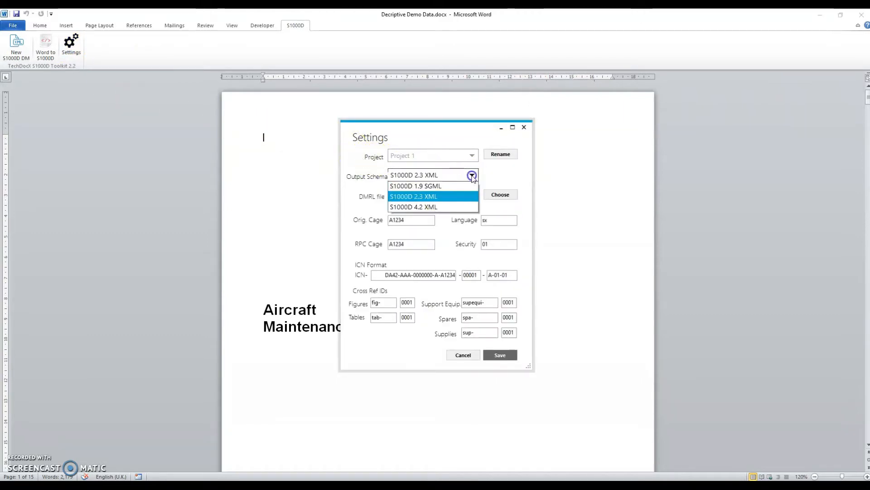
{"action": "left_click", "coordinate": [472, 177]}
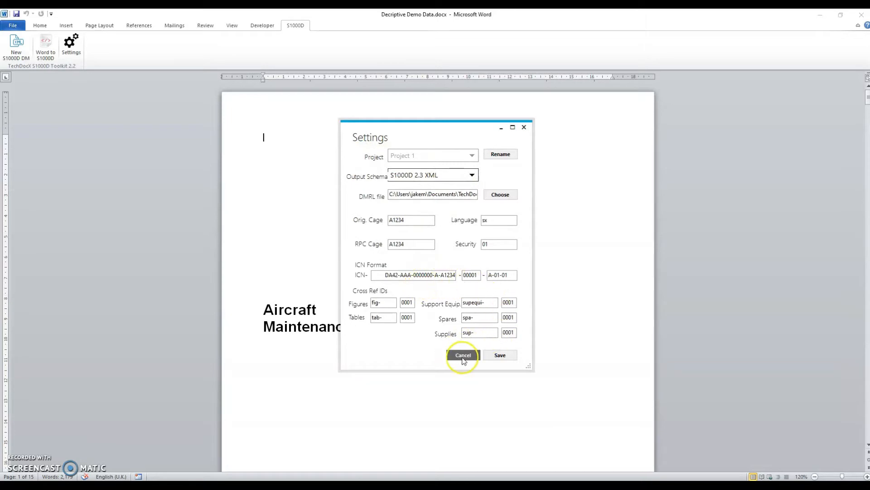
{"action": "left_click", "coordinate": [524, 127]}
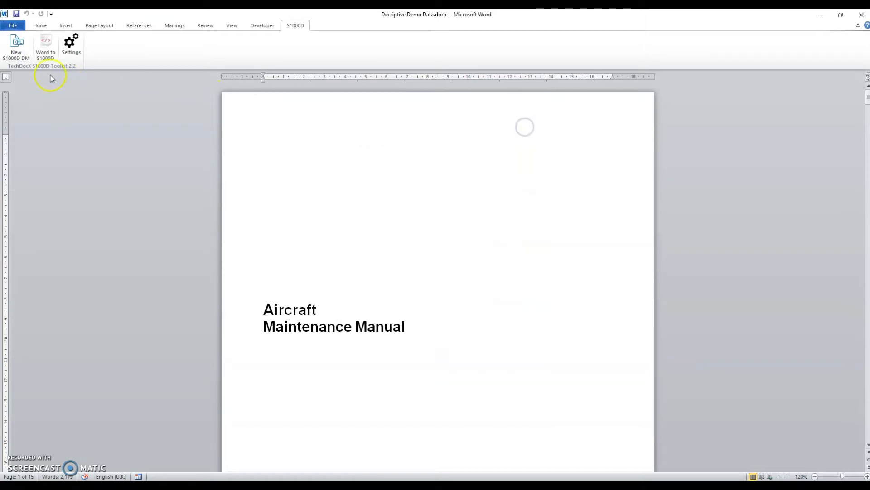
- Open the Word to S1000D conversion tools and display the full list of document styles
{"action": "left_click", "coordinate": [45, 43]}
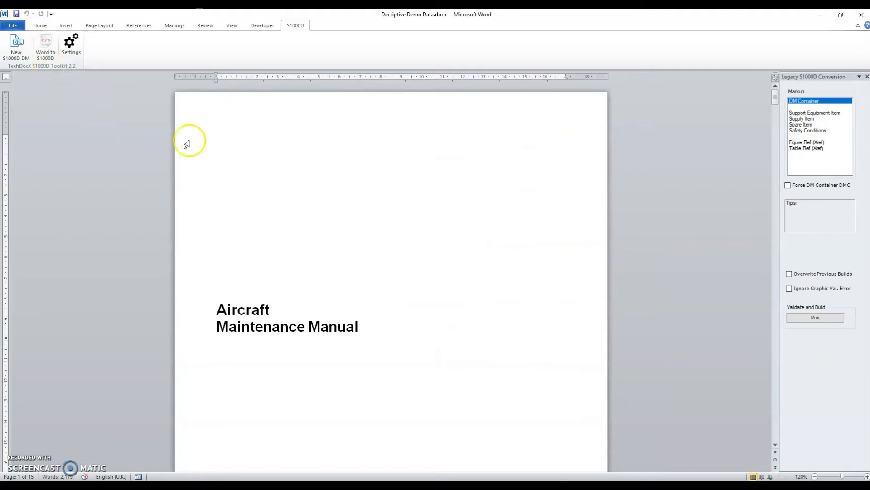
{"action": "left_click", "coordinate": [44, 28]}
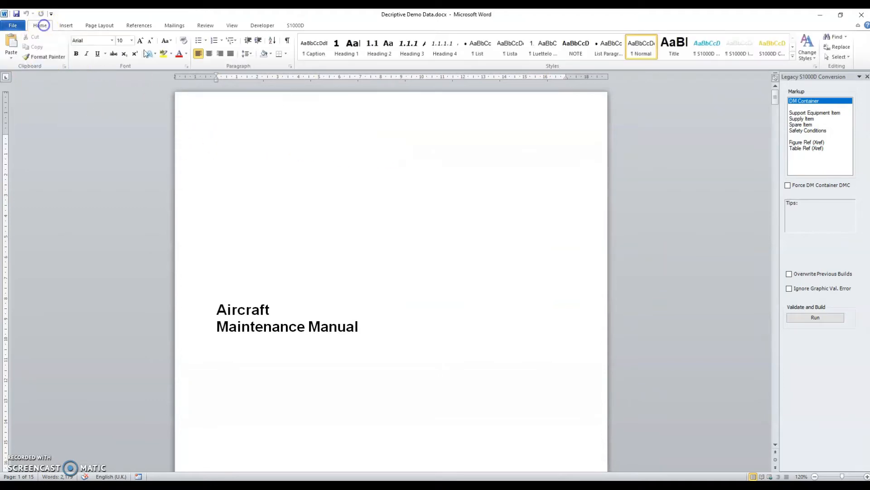
{"action": "left_click", "coordinate": [815, 66]}
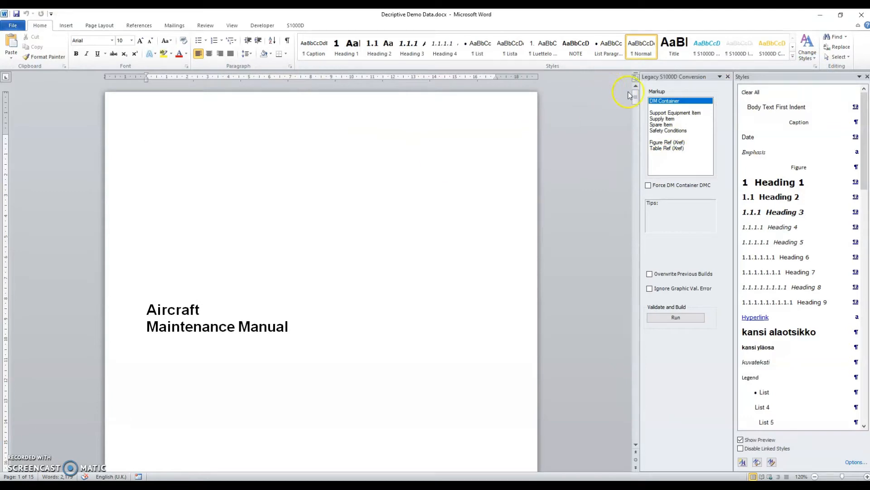
- Select all text in the Title style, starting from the STANDARD PRACTICES - AIRFRAME heading, and apply the S1000D Ignore style
{"action": "left_click_drag", "start_coordinate": [637, 98], "coordinate": [633, 167]}
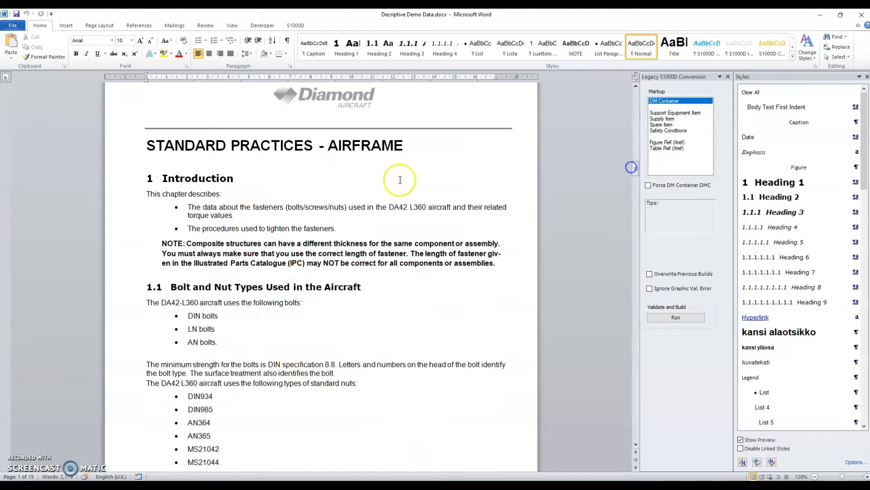
{"action": "left_click", "coordinate": [358, 148]}
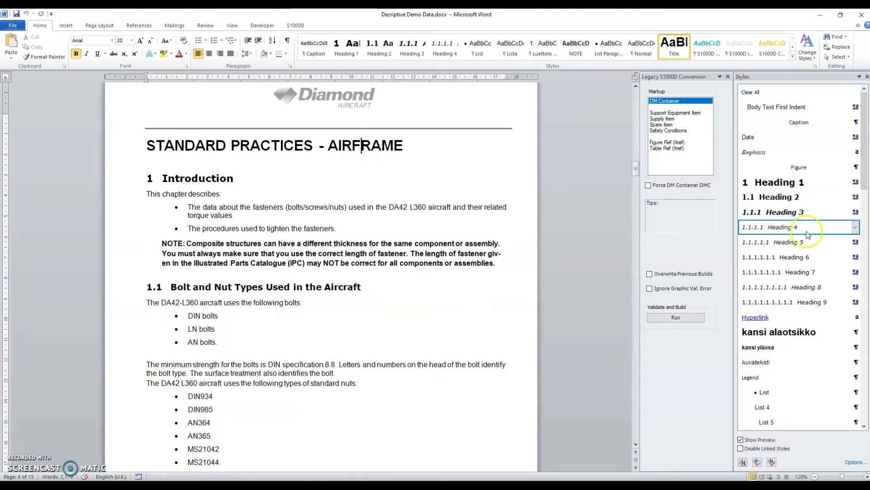
{"action": "scroll", "coordinate": [806, 231], "scroll_direction": "down", "scroll_amount": 10}
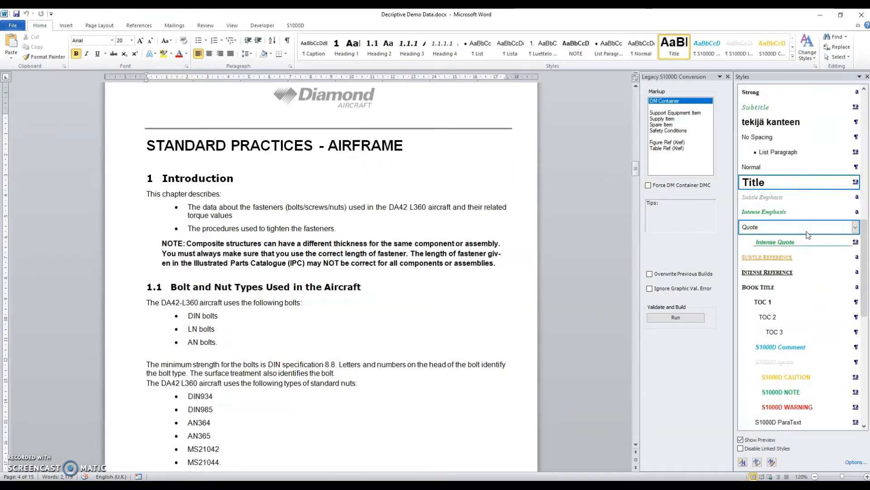
{"action": "left_click", "coordinate": [855, 182]}
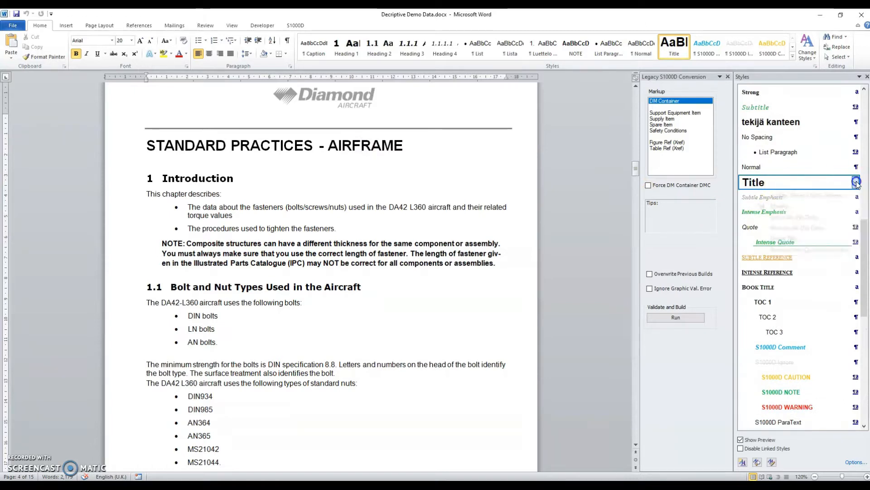
{"action": "left_click", "coordinate": [793, 218]}
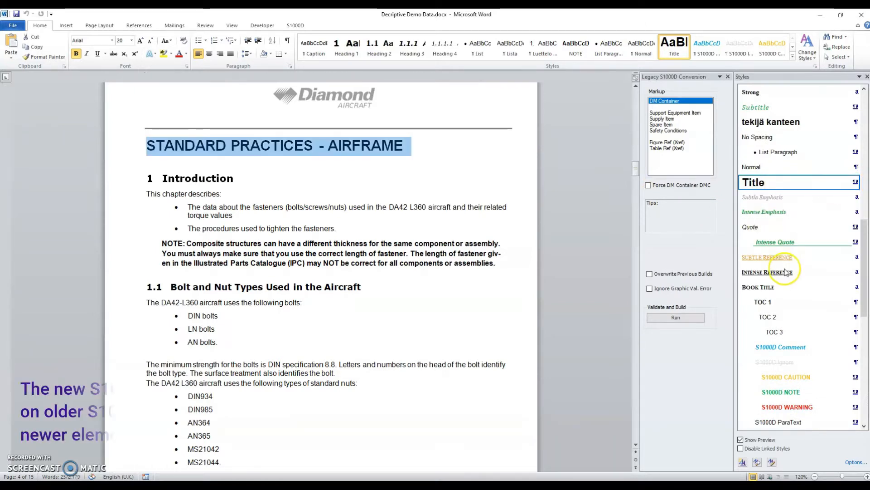
{"action": "scroll", "coordinate": [803, 222], "scroll_direction": "down", "scroll_amount": 5}
{"action": "left_click", "coordinate": [790, 137]}
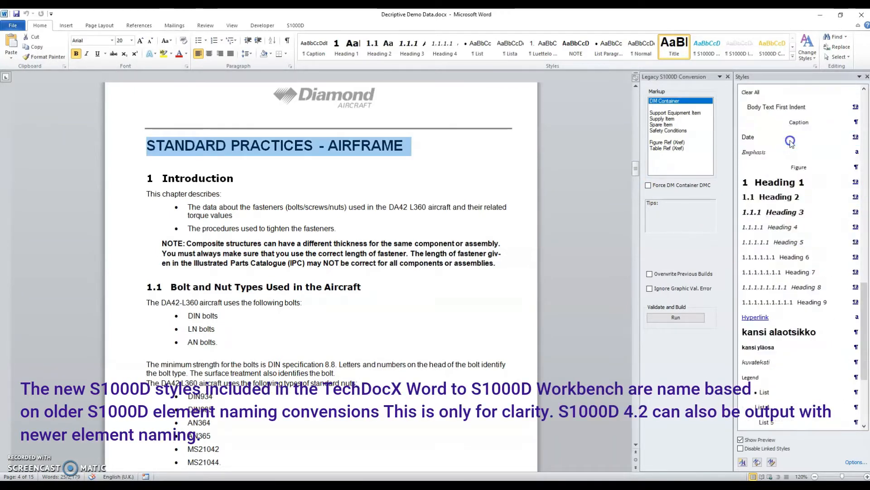
- Select all Heading 1 instances, starting from the Introduction heading, and restyle them as S1000D Para0 Title
{"action": "left_click_drag", "start_coordinate": [635, 365], "coordinate": [623, 174]}
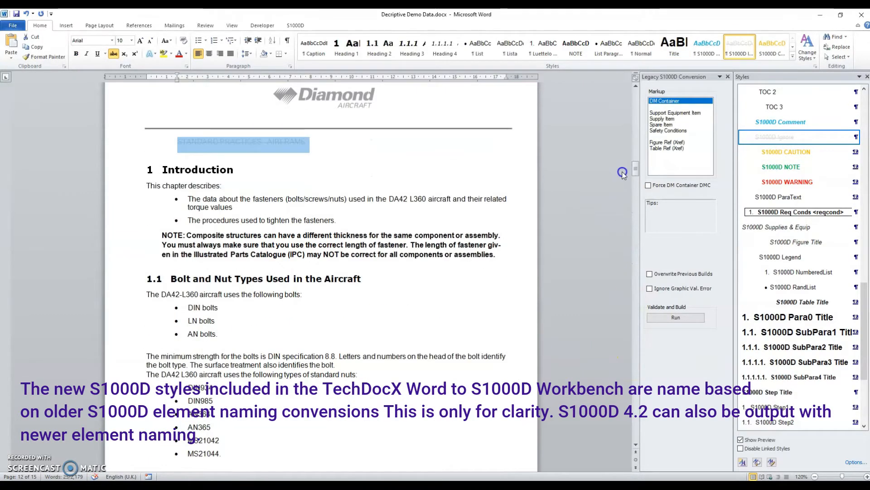
{"action": "left_click", "coordinate": [196, 170]}
{"action": "scroll", "coordinate": [813, 286], "scroll_direction": "up", "scroll_amount": 10}
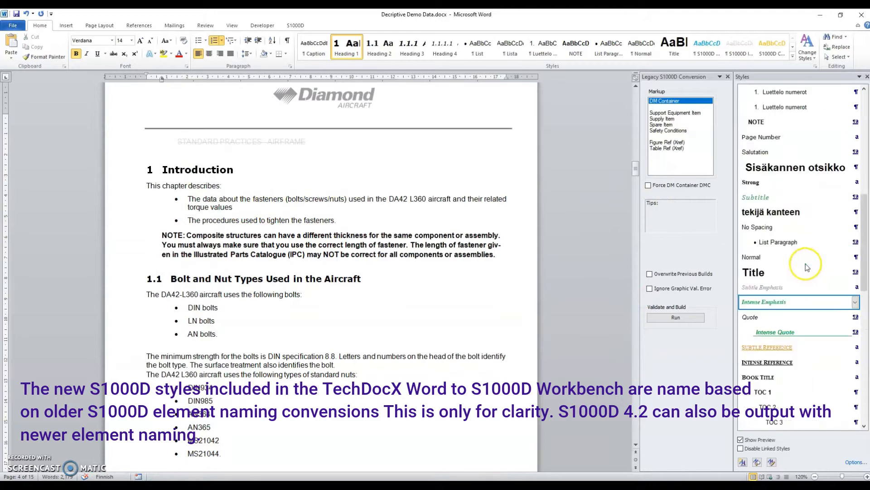
{"action": "left_click", "coordinate": [855, 182]}
{"action": "left_click", "coordinate": [796, 218]}
{"action": "scroll", "coordinate": [800, 257], "scroll_direction": "down", "scroll_amount": 10}
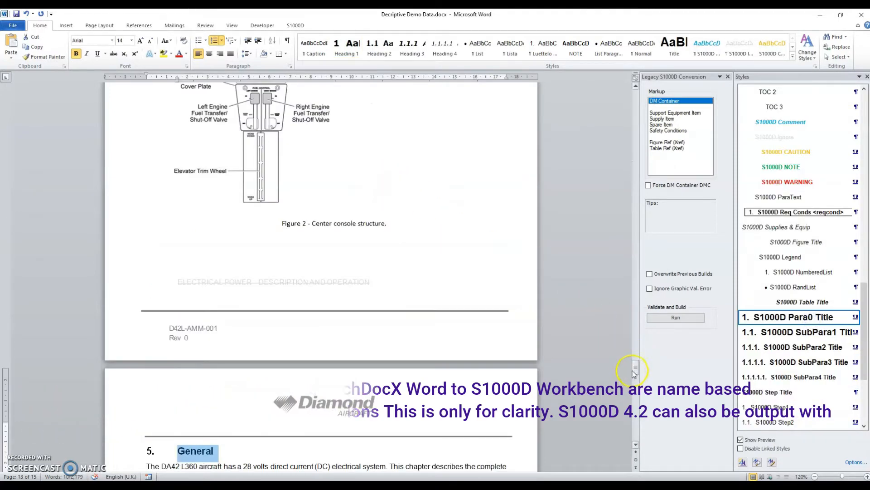
- Select all Normal style instances, starting from the paragraph under Introduction, and apply the S1000D ParaText style
{"action": "left_click_drag", "start_coordinate": [633, 368], "coordinate": [624, 171]}
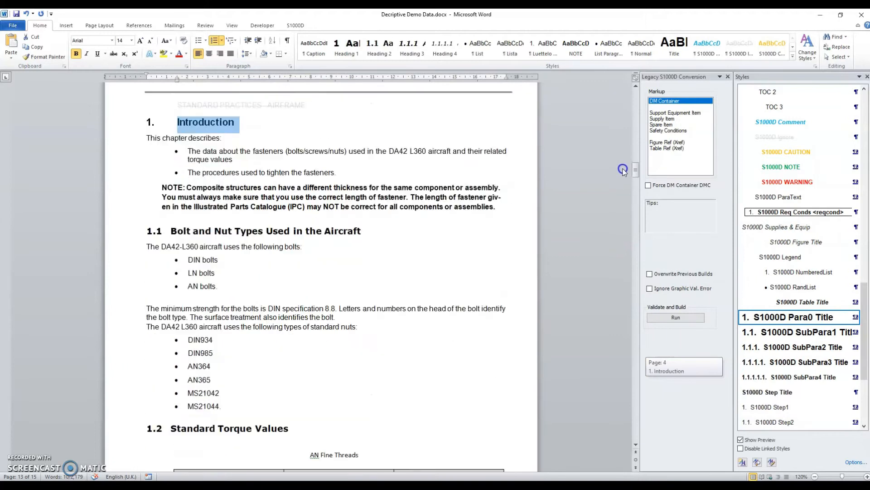
{"action": "left_click", "coordinate": [175, 138]}
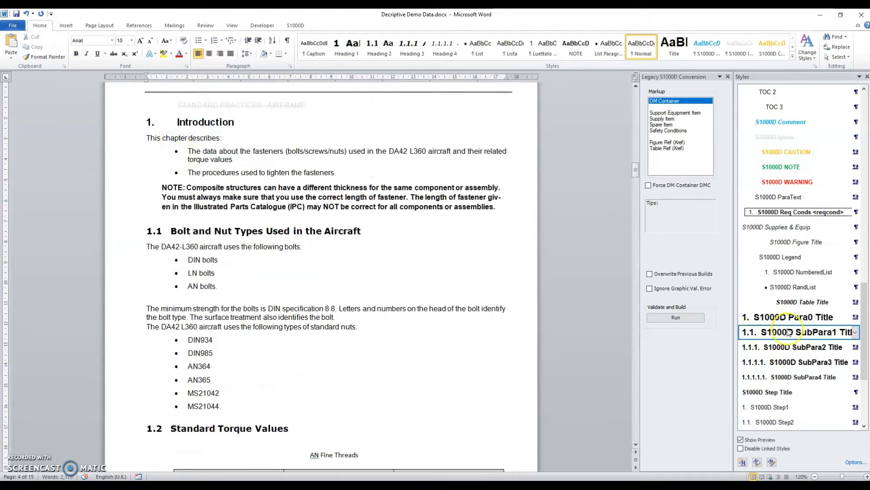
{"action": "scroll", "coordinate": [789, 333], "scroll_direction": "up", "scroll_amount": 10}
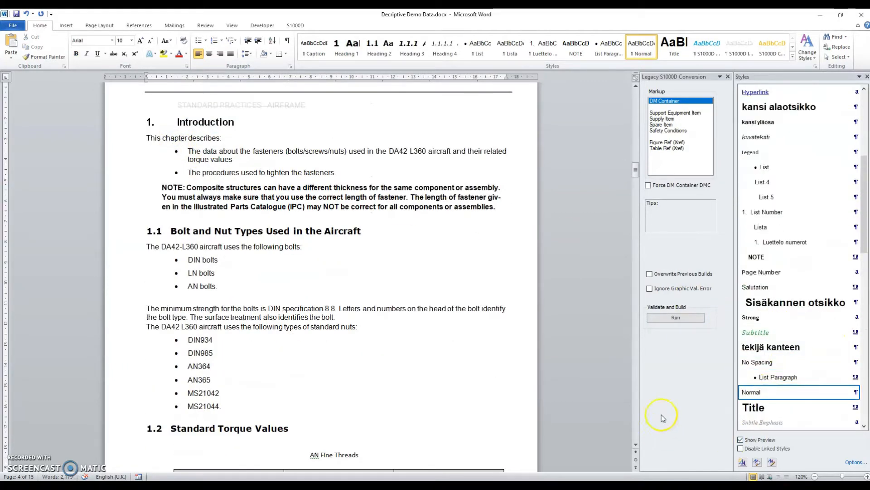
{"action": "left_click", "coordinate": [854, 393]}
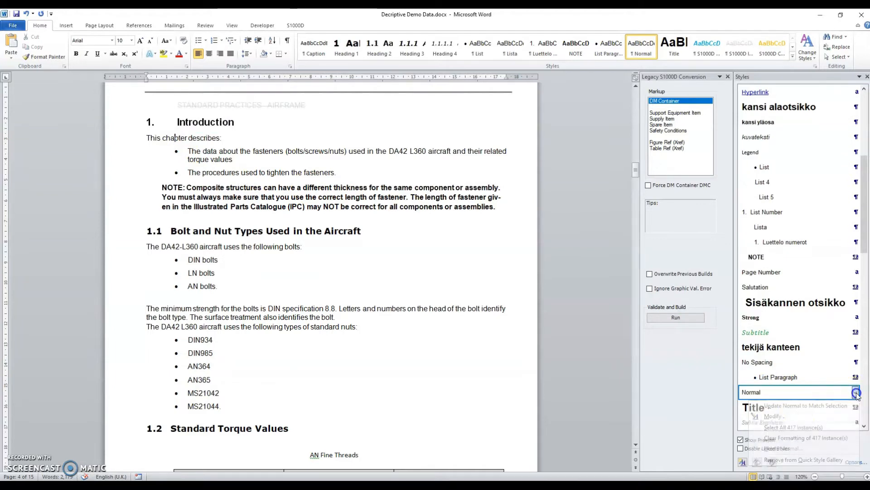
{"action": "left_click", "coordinate": [789, 426]}
{"action": "scroll", "coordinate": [797, 363], "scroll_direction": "down", "scroll_amount": 10}
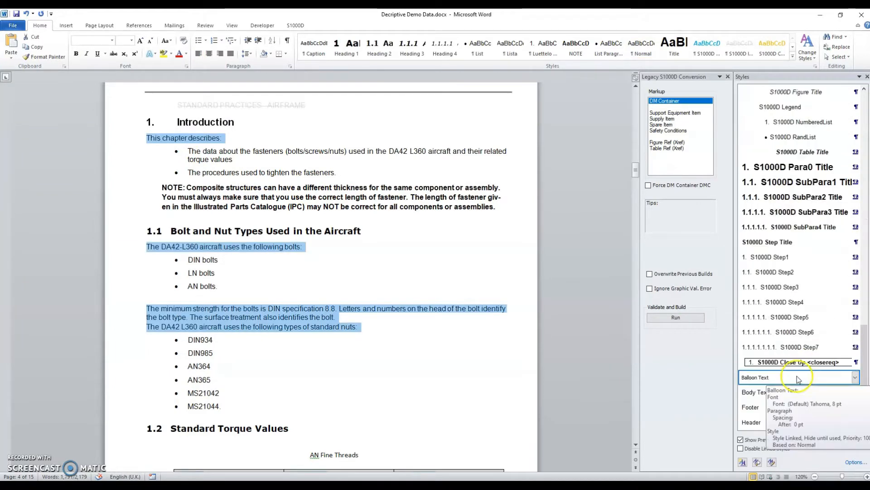
{"action": "scroll", "coordinate": [805, 301], "scroll_direction": "up", "scroll_amount": 3}
{"action": "left_click", "coordinate": [796, 182]}
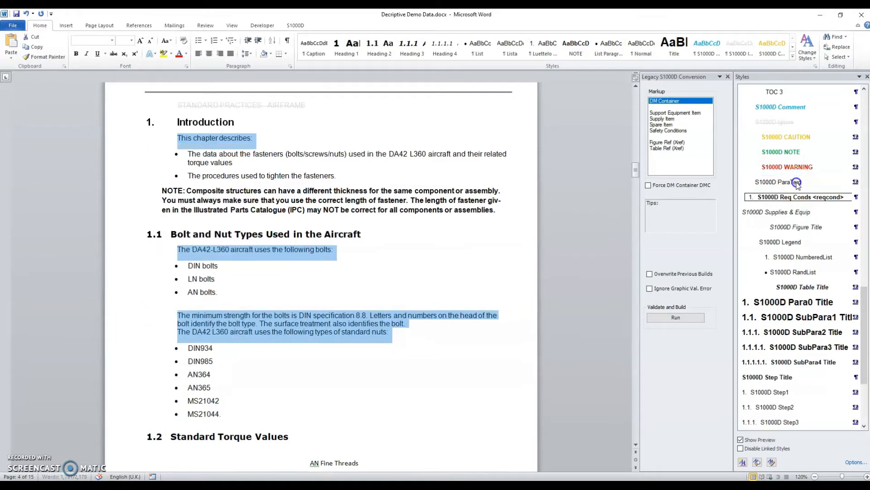
- Select all List Paragraph instances, starting from the first bullet under Introduction, and apply the S1000D RandList style
{"action": "left_click_drag", "start_coordinate": [635, 425], "coordinate": [627, 167]}
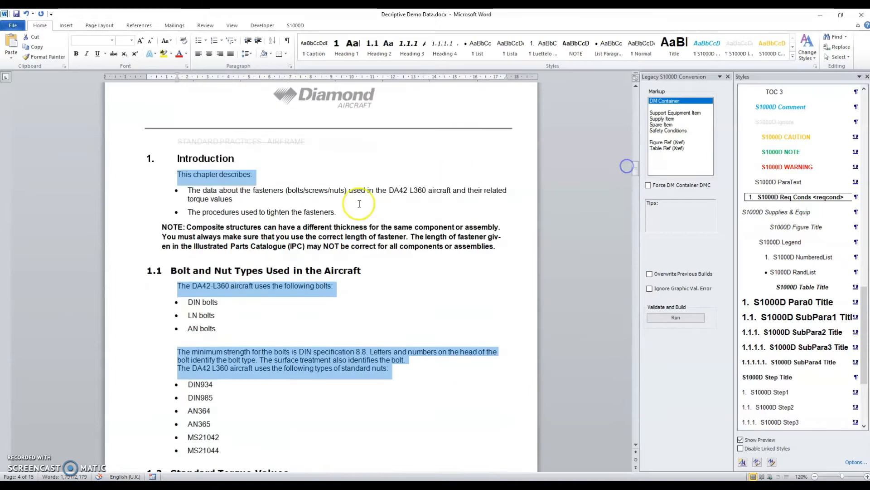
{"action": "left_click", "coordinate": [209, 193]}
{"action": "scroll", "coordinate": [825, 369], "scroll_direction": "up", "scroll_amount": 6}
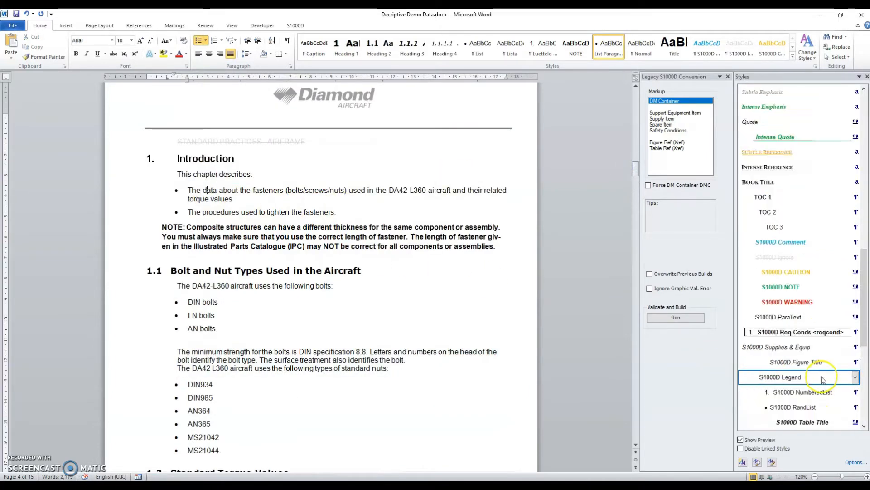
{"action": "right_click", "coordinate": [806, 189]}
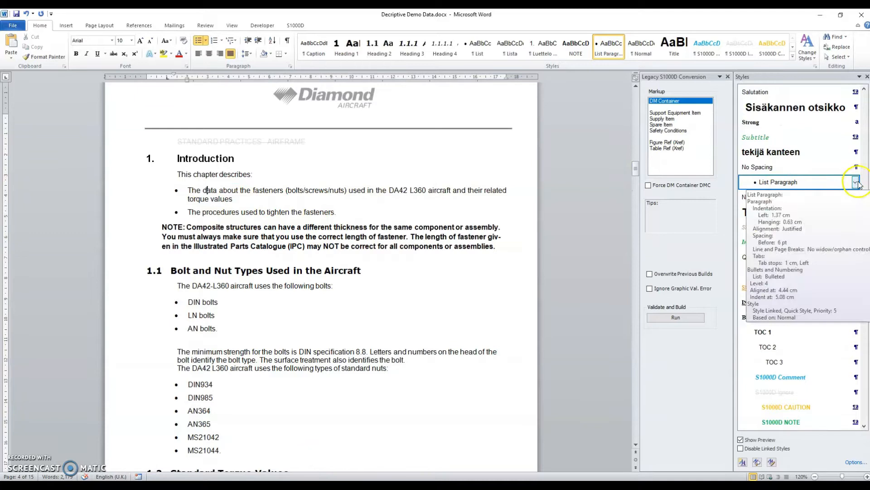
{"action": "left_click", "coordinate": [804, 214]}
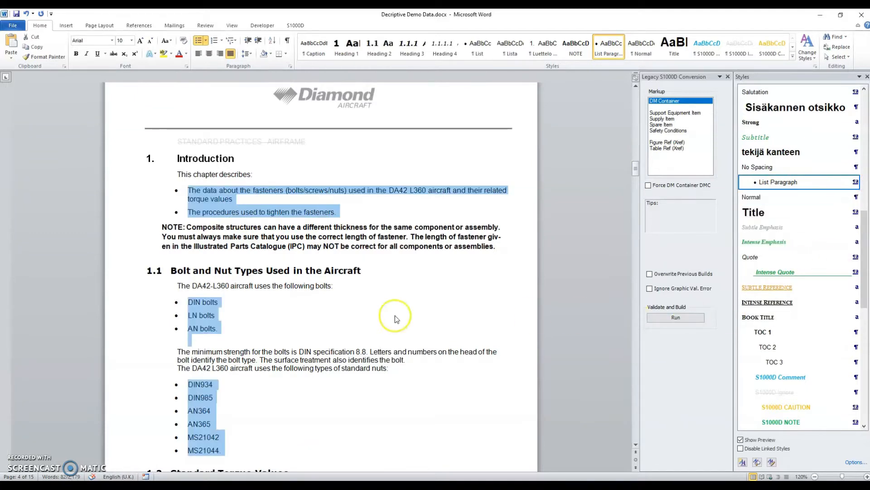
{"action": "scroll", "coordinate": [839, 340], "scroll_direction": "down", "scroll_amount": 7}
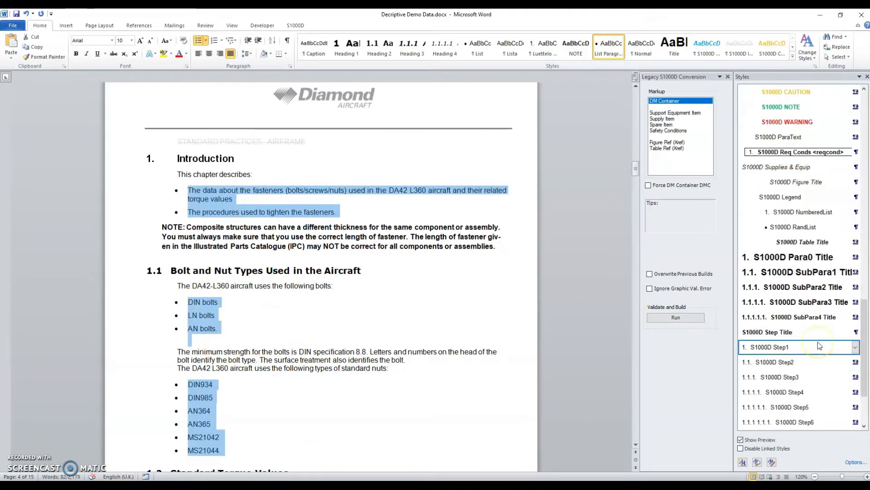
{"action": "left_click", "coordinate": [799, 231]}
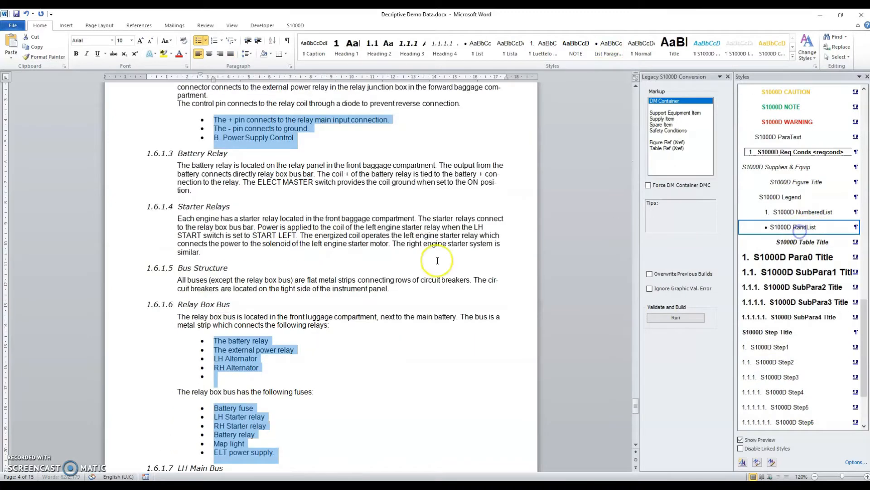
- Select all NOTE style instances, starting from the composite structures note under Introduction, and apply the S1000D NOTE style
{"action": "left_click_drag", "start_coordinate": [634, 408], "coordinate": [608, 170]}
{"action": "left_click", "coordinate": [243, 195]}
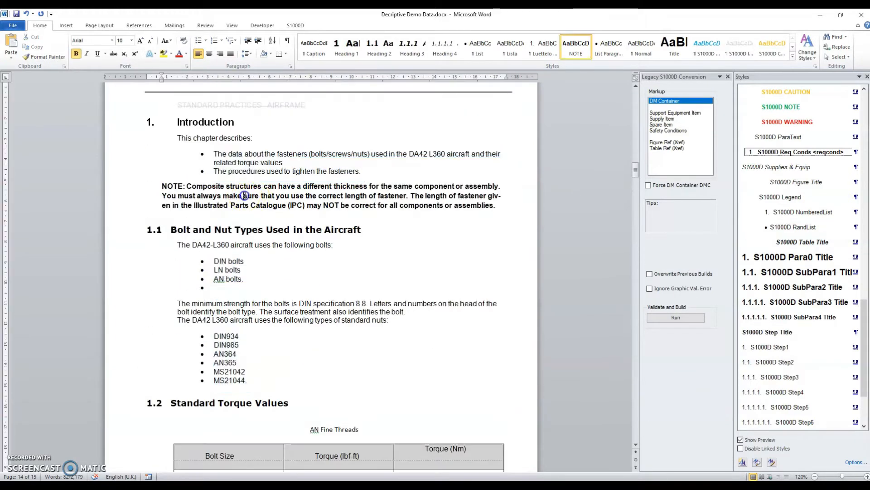
{"action": "scroll", "coordinate": [811, 272], "scroll_direction": "up", "scroll_amount": 7}
{"action": "scroll", "coordinate": [835, 322], "scroll_direction": "up", "scroll_amount": 6}
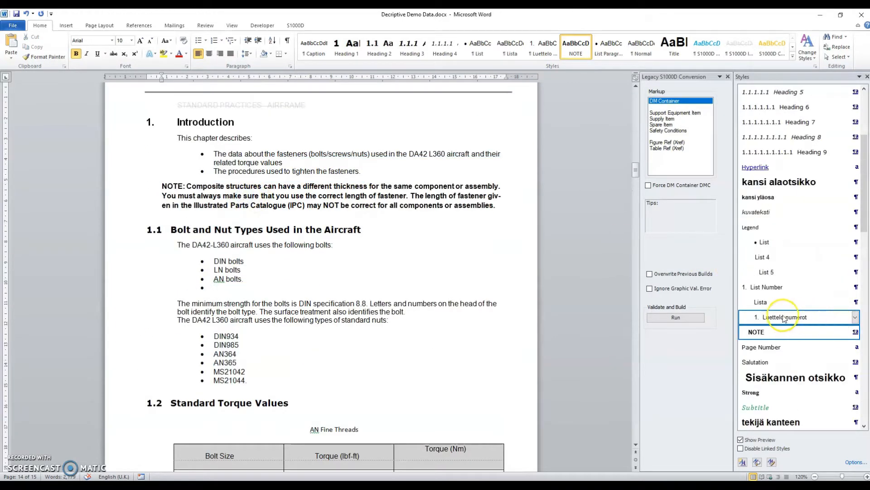
{"action": "left_click", "coordinate": [855, 332]}
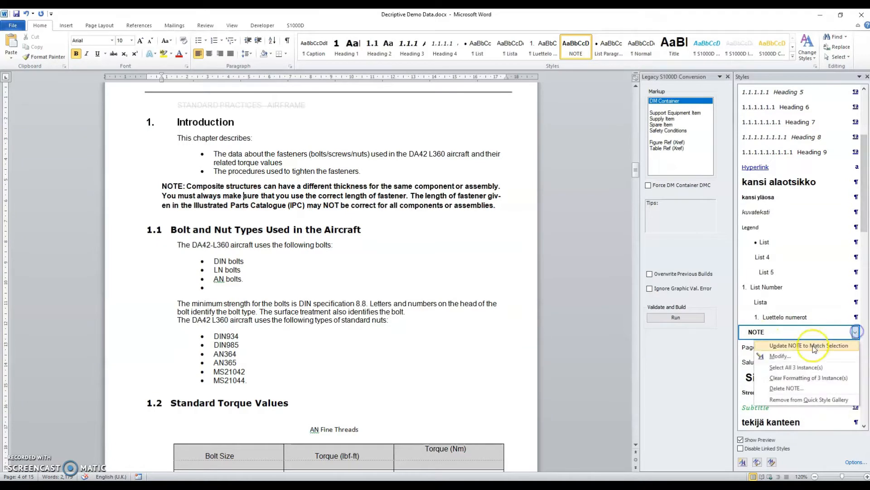
{"action": "left_click", "coordinate": [797, 368]}
{"action": "scroll", "coordinate": [798, 371], "scroll_direction": "down", "scroll_amount": 10}
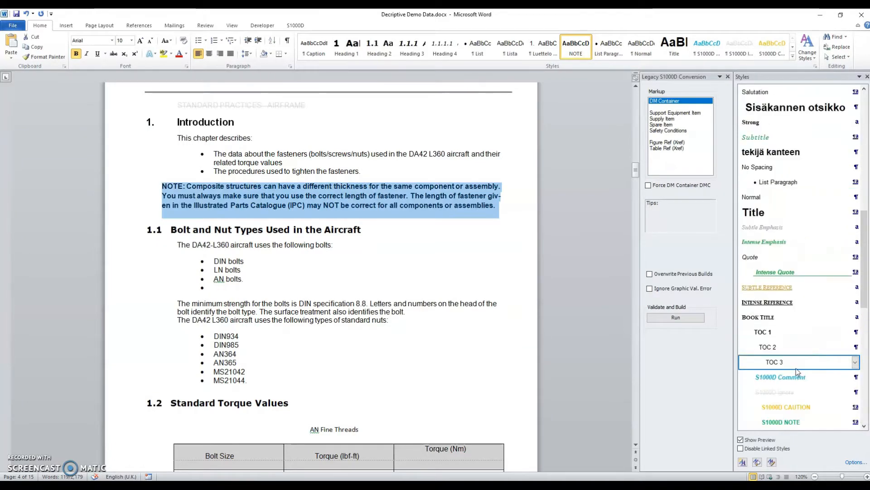
{"action": "scroll", "coordinate": [797, 371], "scroll_direction": "down", "scroll_amount": 1}
{"action": "left_click", "coordinate": [800, 153]}
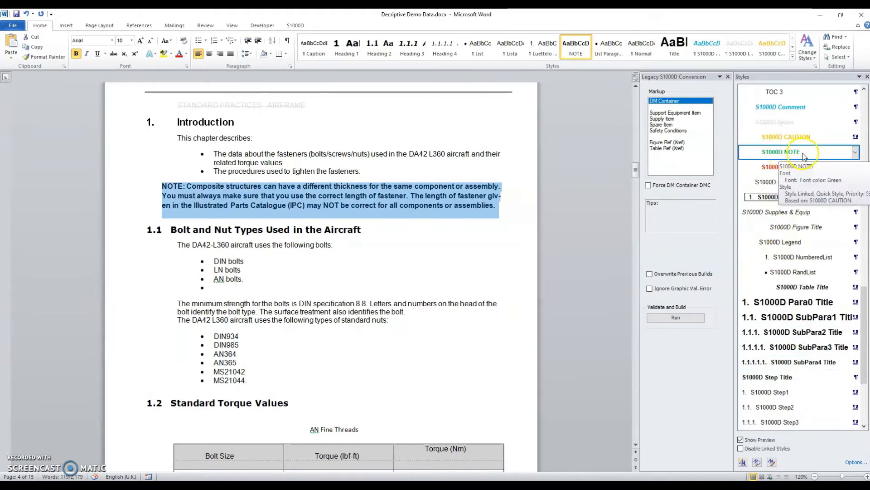
- Select all Heading 2 instances, starting from Bolt and Nut Types Used in the Aircraft, and restyle them as S1000D SubPara1 Title
{"action": "left_click_drag", "start_coordinate": [635, 379], "coordinate": [615, 170]}
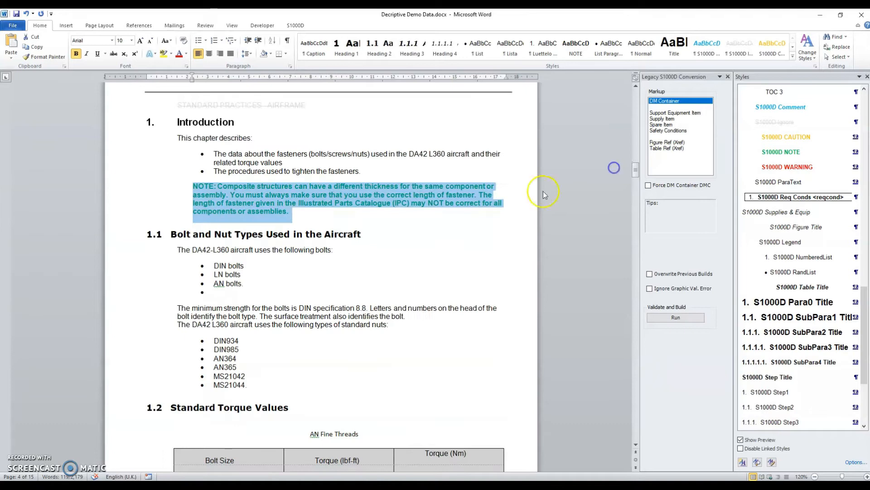
{"action": "left_click", "coordinate": [323, 233]}
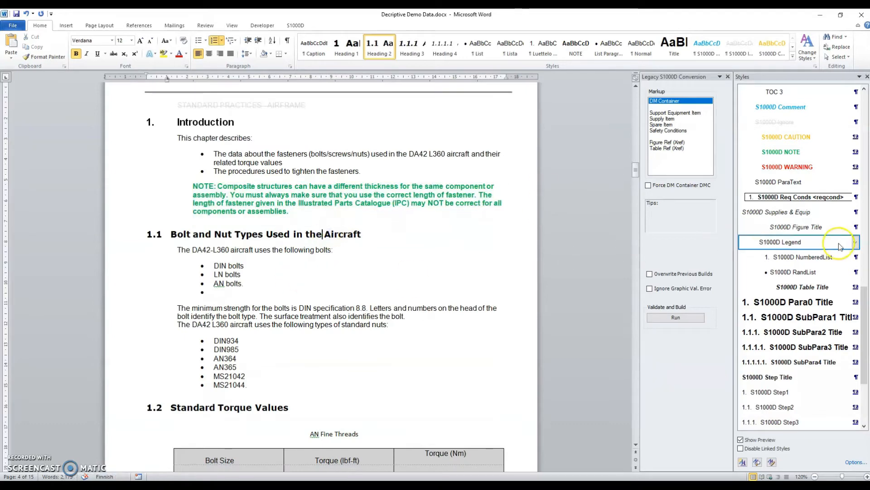
{"action": "scroll", "coordinate": [836, 246], "scroll_direction": "up", "scroll_amount": 10}
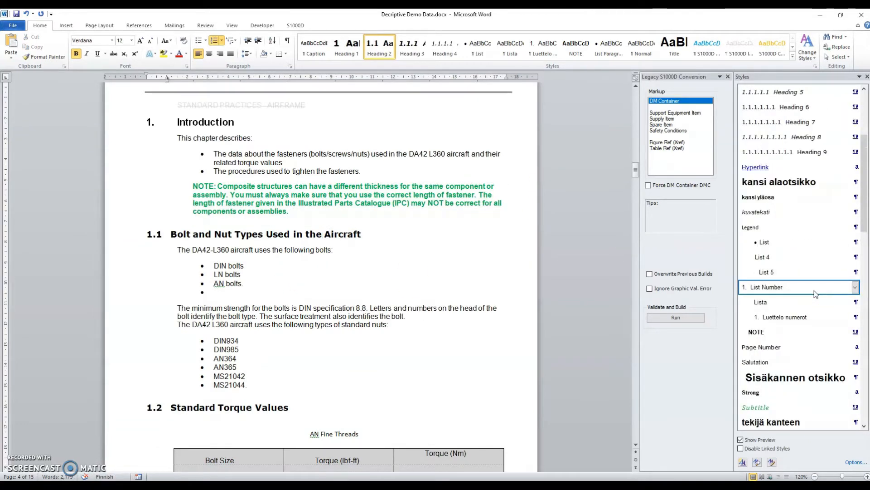
{"action": "scroll", "coordinate": [816, 294], "scroll_direction": "up", "scroll_amount": 2}
{"action": "left_click", "coordinate": [855, 137]}
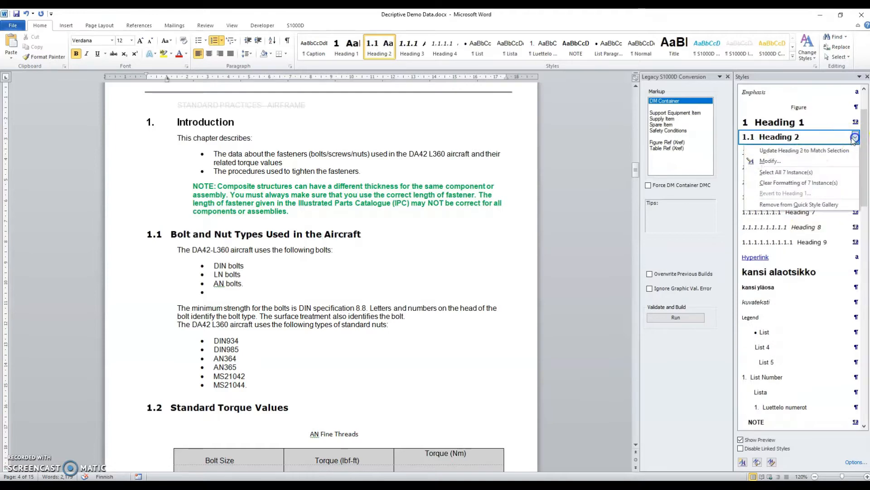
{"action": "left_click", "coordinate": [791, 171]}
{"action": "scroll", "coordinate": [810, 285], "scroll_direction": "down", "scroll_amount": 10}
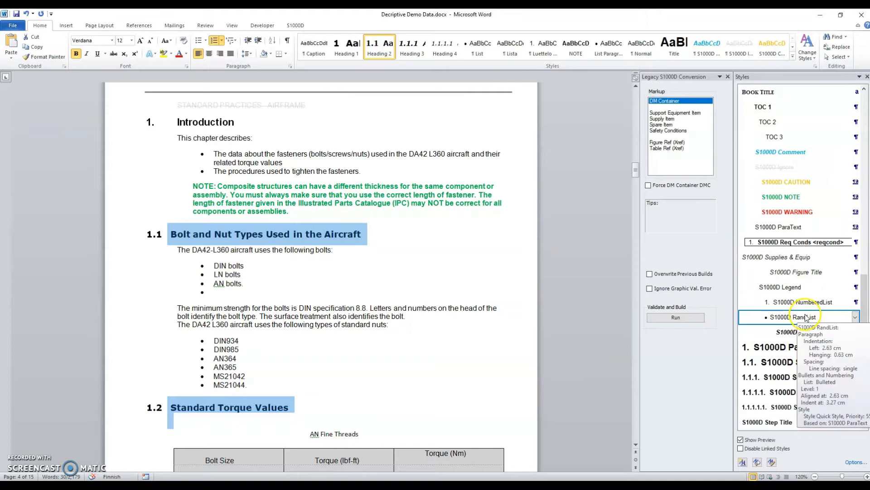
{"action": "left_click", "coordinate": [800, 362]}
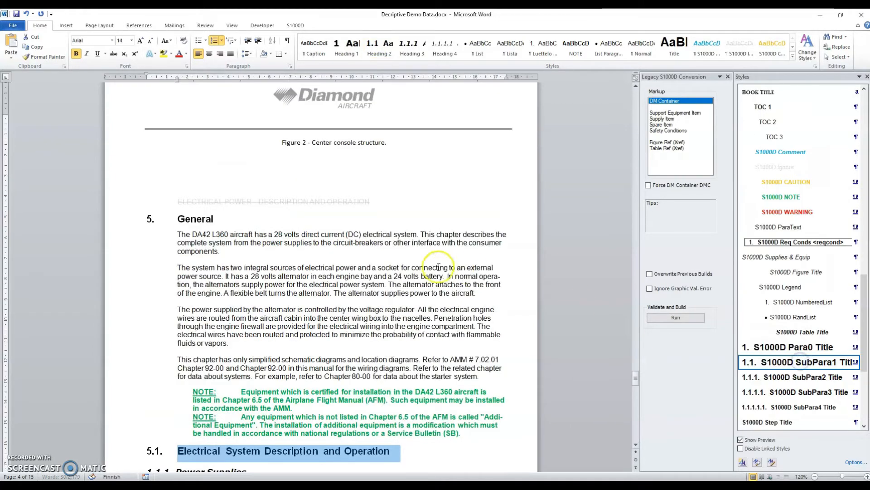
- Select all Caption style instances, starting from the AN Fine Threads table caption, and apply the S1000D Table Title style
{"action": "left_click_drag", "start_coordinate": [636, 379], "coordinate": [624, 177]}
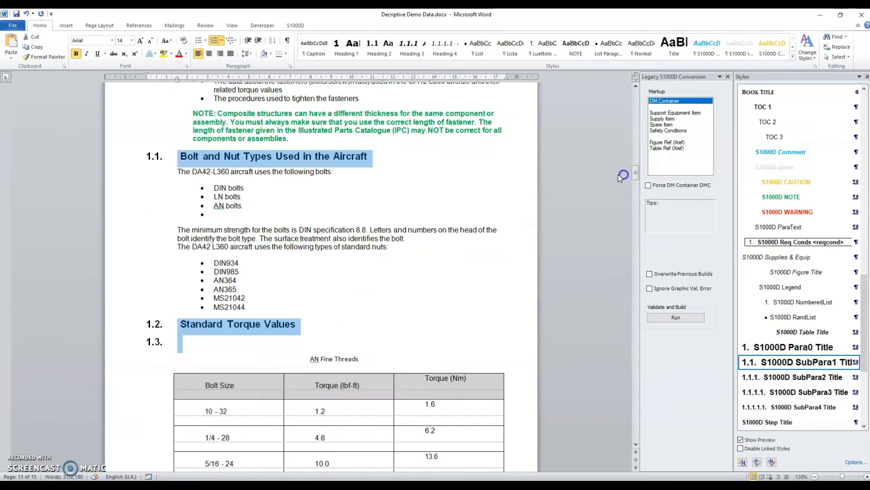
{"action": "scroll", "coordinate": [436, 214], "scroll_direction": "up", "scroll_amount": 2}
{"action": "scroll", "coordinate": [353, 221], "scroll_direction": "down", "scroll_amount": 7}
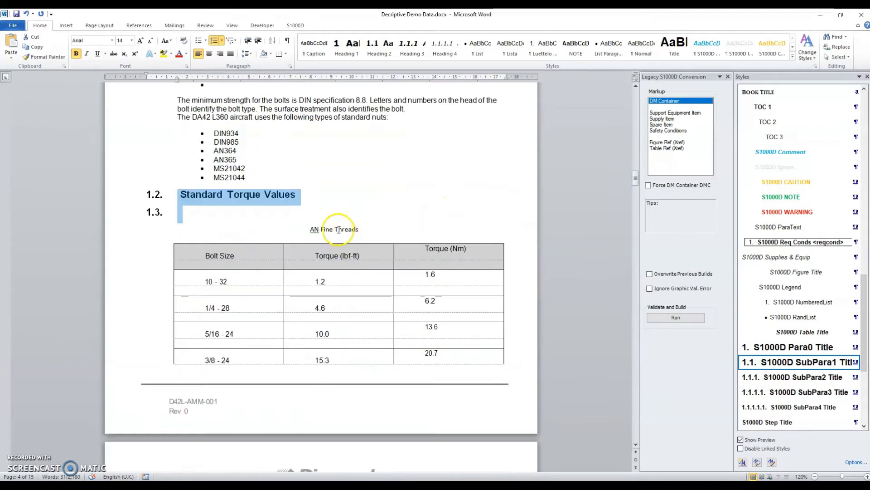
{"action": "left_click", "coordinate": [336, 229]}
{"action": "scroll", "coordinate": [837, 318], "scroll_direction": "up", "scroll_amount": 10}
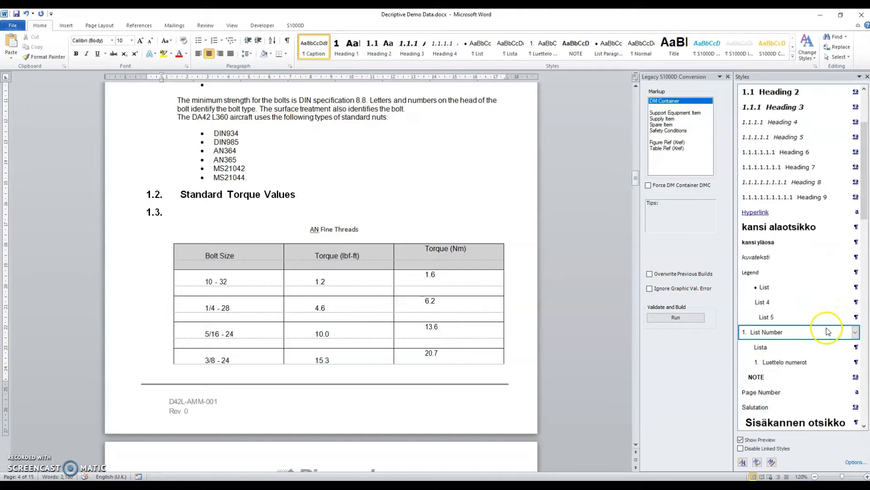
{"action": "right_click", "coordinate": [797, 126]}
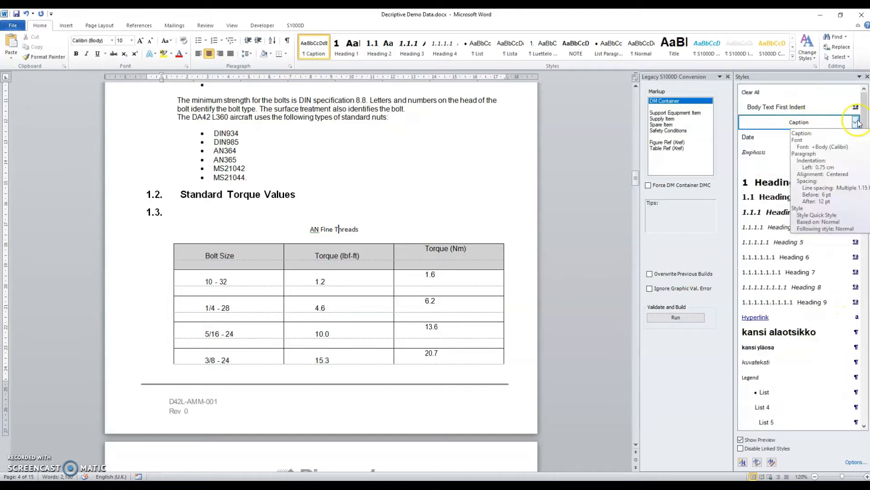
{"action": "left_click", "coordinate": [811, 156]}
{"action": "scroll", "coordinate": [831, 281], "scroll_direction": "down", "scroll_amount": 5}
{"action": "scroll", "coordinate": [831, 281], "scroll_direction": "down", "scroll_amount": 10}
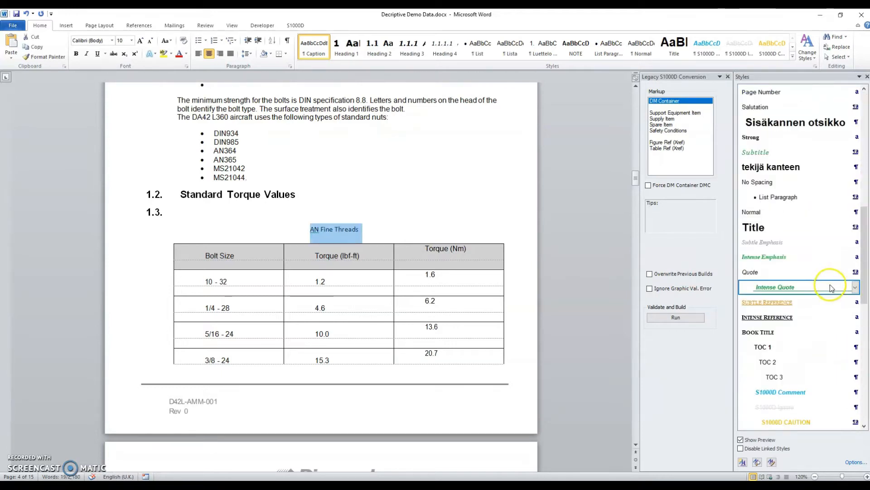
{"action": "scroll", "coordinate": [809, 374], "scroll_direction": "down", "scroll_amount": 3}
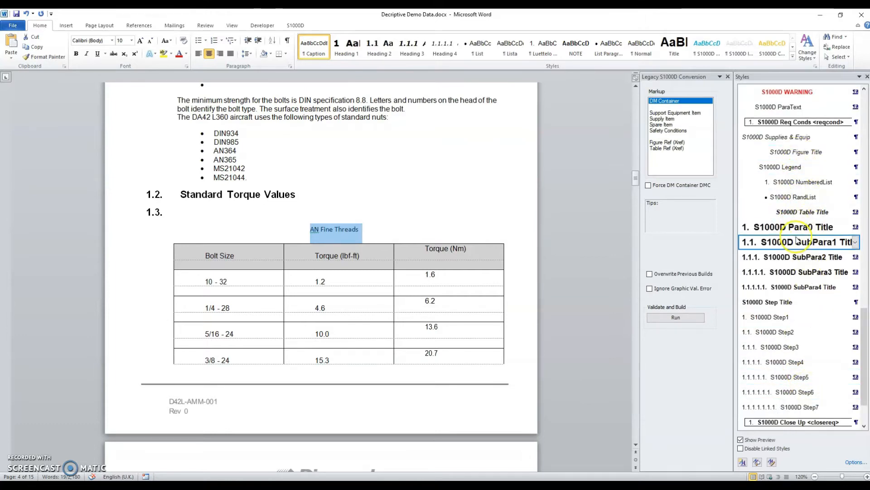
{"action": "left_click", "coordinate": [800, 217]}
- Select all Figure style instances, starting from the Interior Placards - Instrument Control Panels caption, and apply the S1000D Figure Title style
{"action": "scroll", "coordinate": [280, 223], "scroll_direction": "up", "scroll_amount": 20}
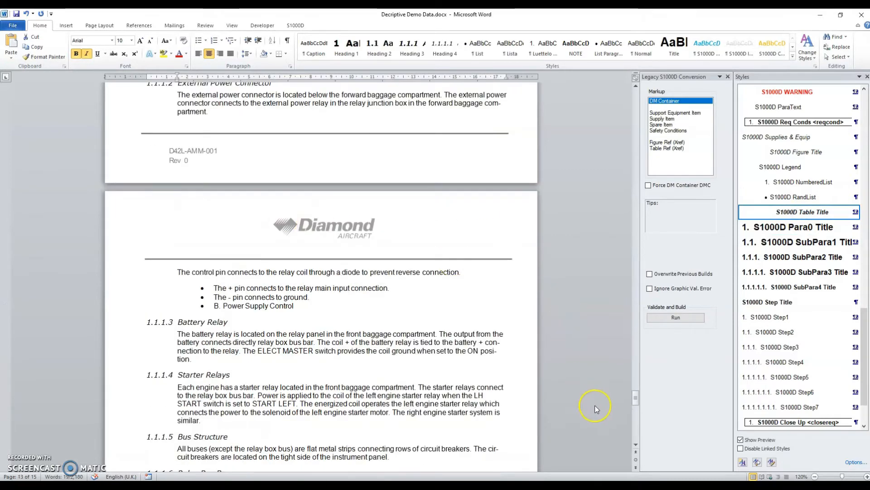
{"action": "mouse_move", "coordinate": [634, 398]}
{"action": "left_mouse_down"}
{"action": "mouse_move", "coordinate": [608, 171]}
{"action": "mouse_move", "coordinate": [604, 254]}
{"action": "left_mouse_up"}
{"action": "left_click", "coordinate": [370, 294]}
{"action": "scroll", "coordinate": [816, 280], "scroll_direction": "up", "scroll_amount": 1}
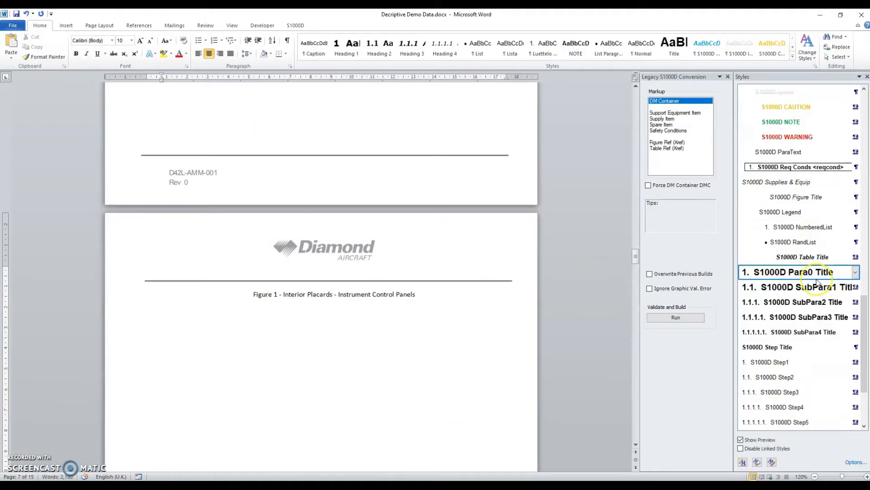
{"action": "scroll", "coordinate": [817, 283], "scroll_direction": "up", "scroll_amount": 7}
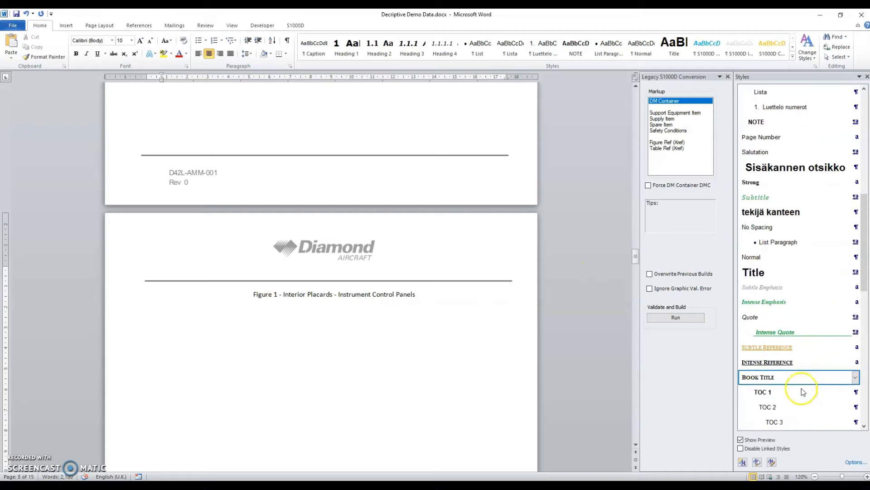
{"action": "scroll", "coordinate": [805, 393], "scroll_direction": "up", "scroll_amount": 8}
{"action": "left_click", "coordinate": [855, 166]}
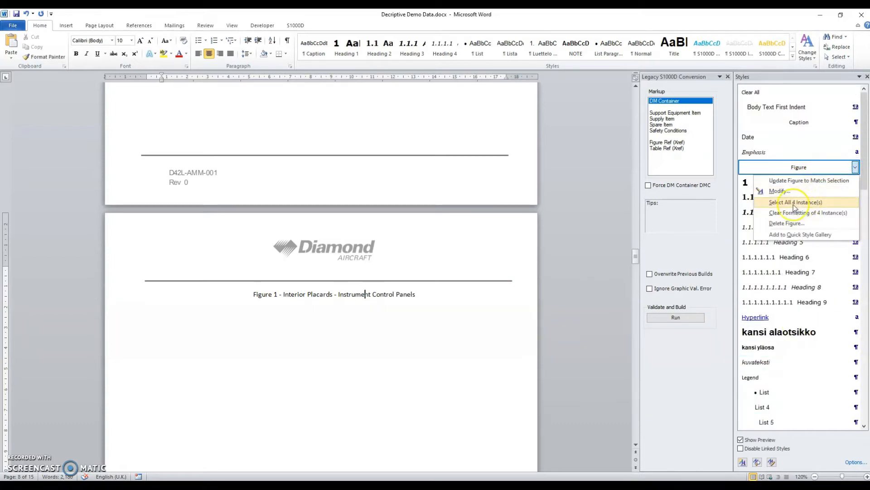
{"action": "left_click", "coordinate": [794, 202]}
{"action": "scroll", "coordinate": [818, 285], "scroll_direction": "down", "scroll_amount": 12}
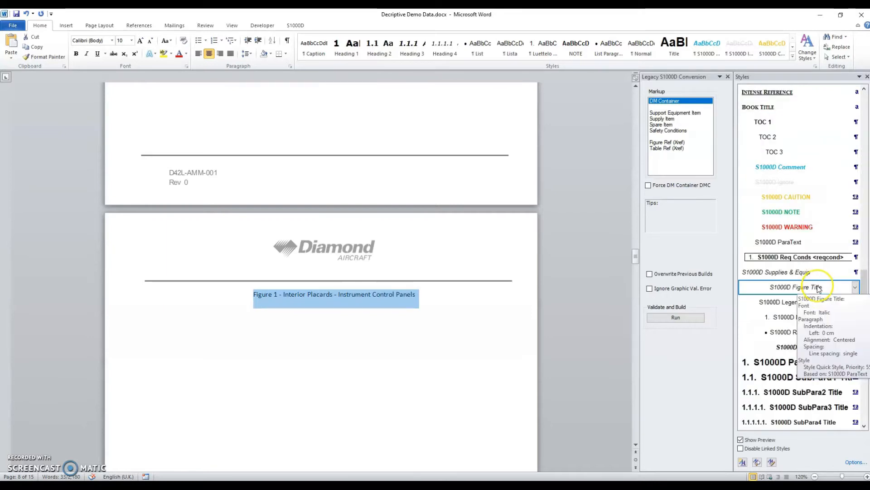
{"action": "left_click", "coordinate": [789, 288]}
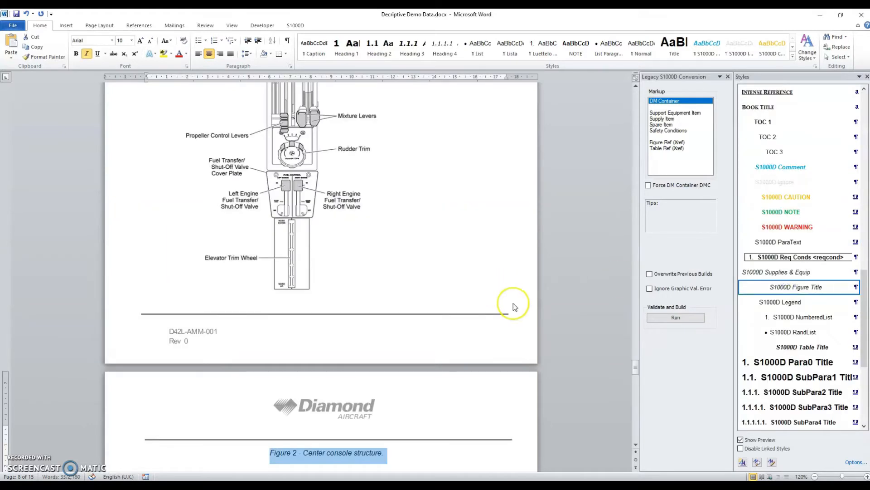
- Select all Heading 3 instances, starting from Power Supplies in the electrical power chapter, and restyle them as S1000D SubPara2 Title
{"action": "mouse_move", "coordinate": [639, 372]}
{"action": "left_mouse_down"}
{"action": "mouse_move", "coordinate": [632, 270]}
{"action": "mouse_move", "coordinate": [616, 201]}
{"action": "mouse_move", "coordinate": [602, 333]}
{"action": "left_mouse_up"}
{"action": "left_click", "coordinate": [299, 314]}
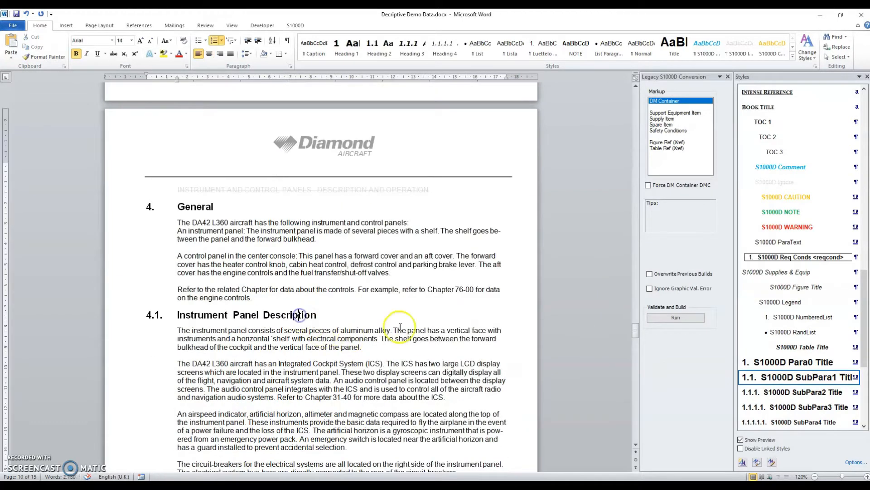
{"action": "scroll", "coordinate": [424, 331], "scroll_direction": "down", "scroll_amount": 15}
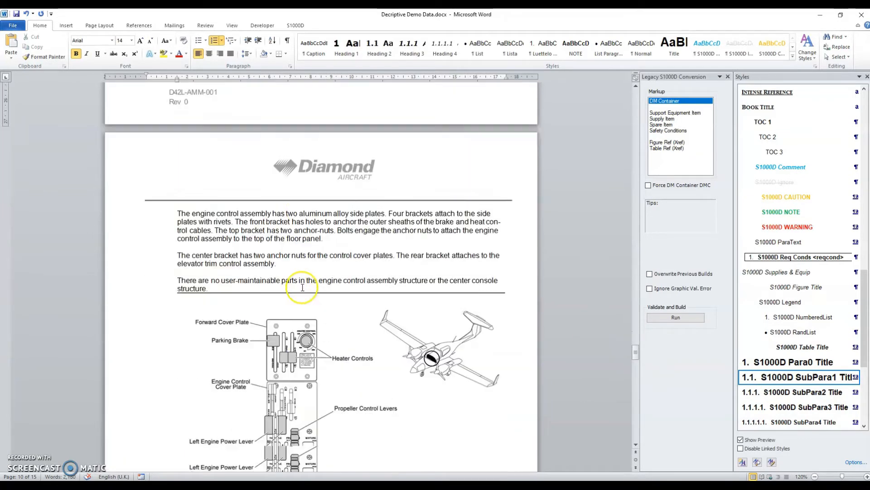
{"action": "scroll", "coordinate": [303, 288], "scroll_direction": "down", "scroll_amount": 15}
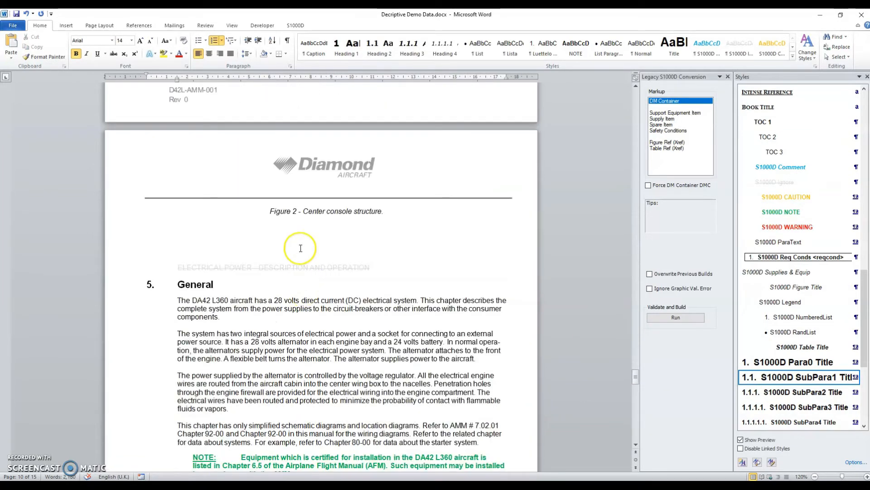
{"action": "scroll", "coordinate": [216, 271], "scroll_direction": "down", "scroll_amount": 4}
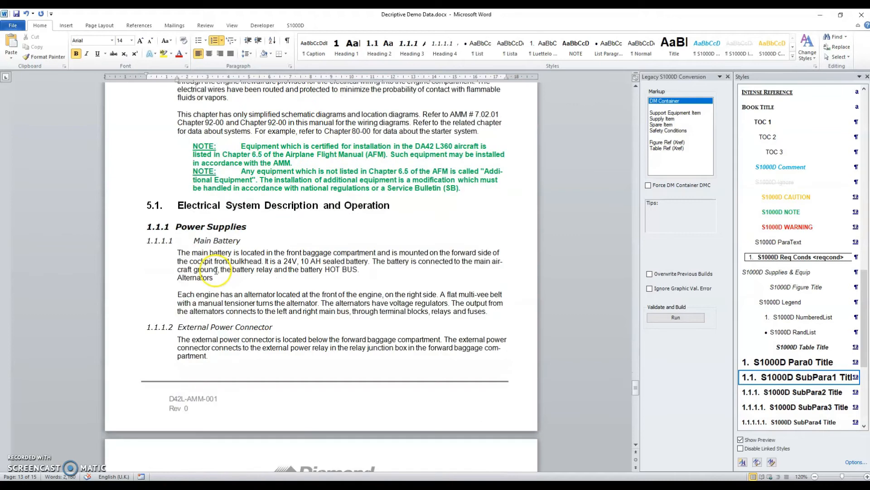
{"action": "left_click", "coordinate": [191, 230]}
{"action": "scroll", "coordinate": [802, 288], "scroll_direction": "up", "scroll_amount": 10}
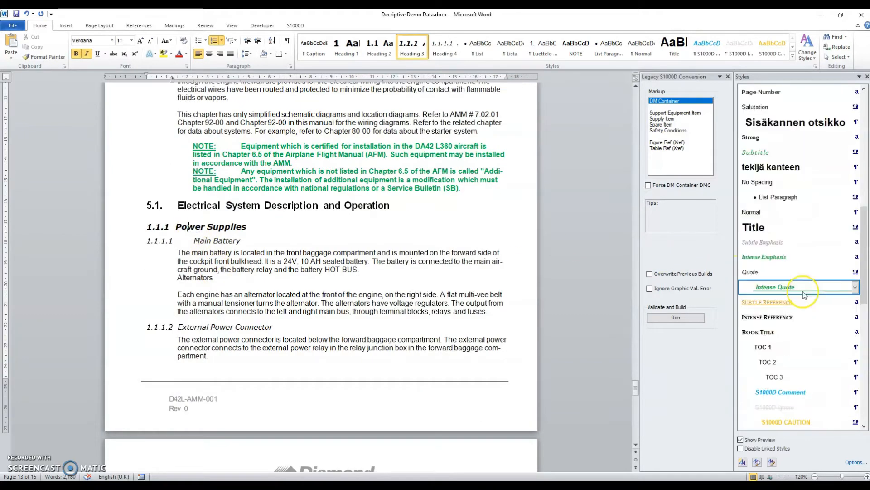
{"action": "scroll", "coordinate": [804, 290], "scroll_direction": "up", "scroll_amount": 3}
{"action": "left_click", "coordinate": [854, 168]}
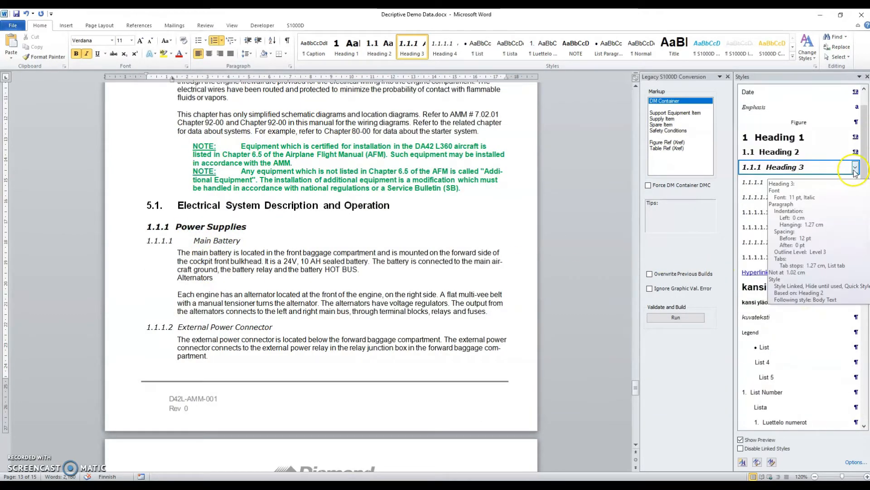
{"action": "left_click", "coordinate": [787, 202]}
{"action": "scroll", "coordinate": [804, 291], "scroll_direction": "down", "scroll_amount": 10}
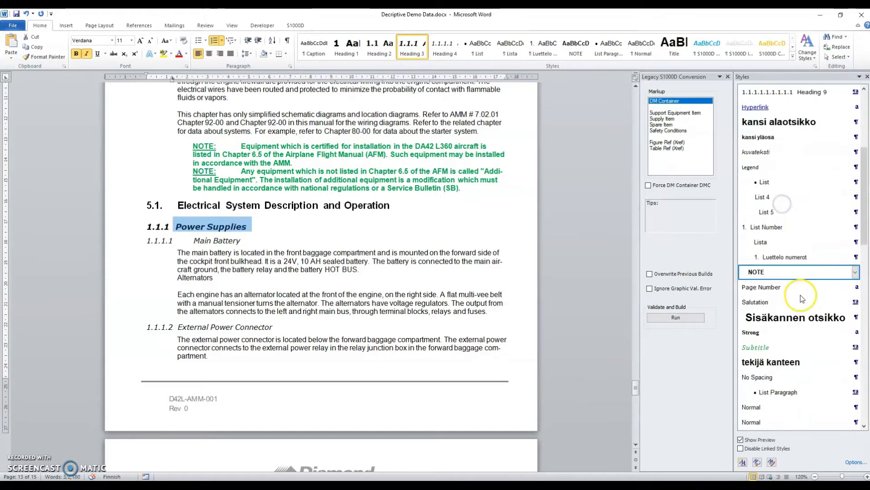
{"action": "scroll", "coordinate": [803, 305], "scroll_direction": "down", "scroll_amount": 5}
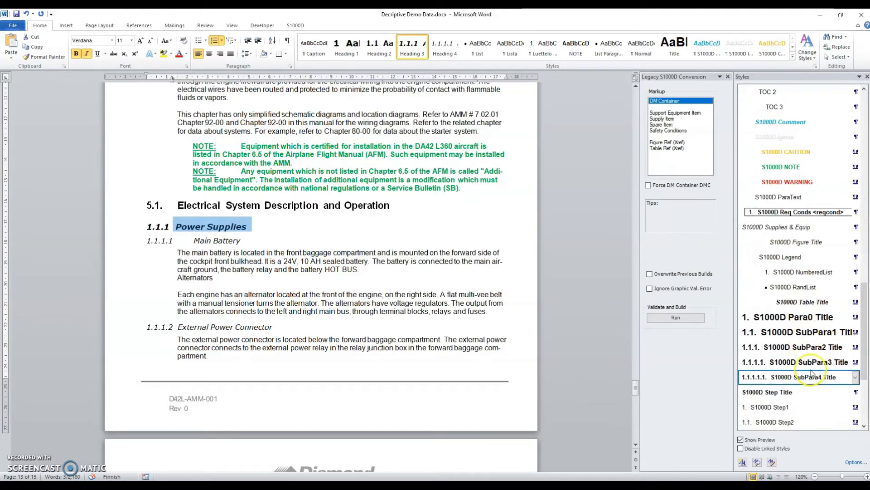
{"action": "left_click", "coordinate": [810, 347]}
- Select all Heading 4 instances, starting from the Main Battery heading under Power Supplies, and restyle them as S1000D SubPara3 Title
{"action": "left_click", "coordinate": [212, 238]}
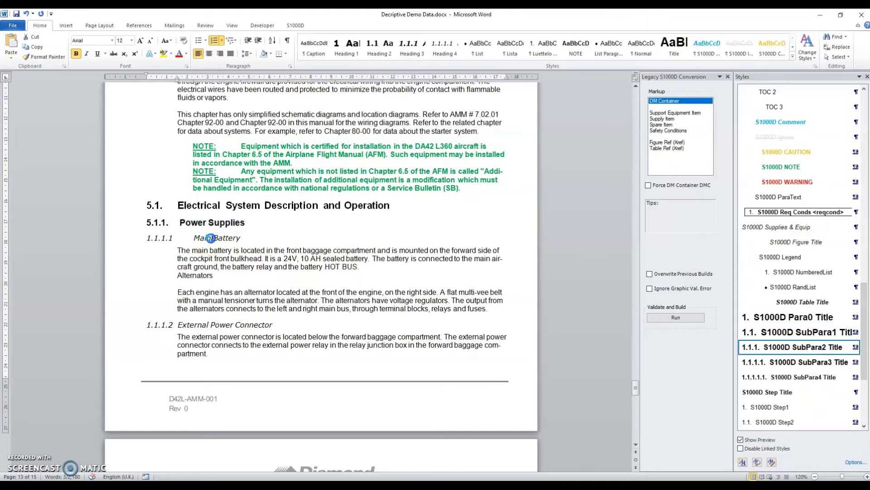
{"action": "scroll", "coordinate": [827, 298], "scroll_direction": "up", "scroll_amount": 10}
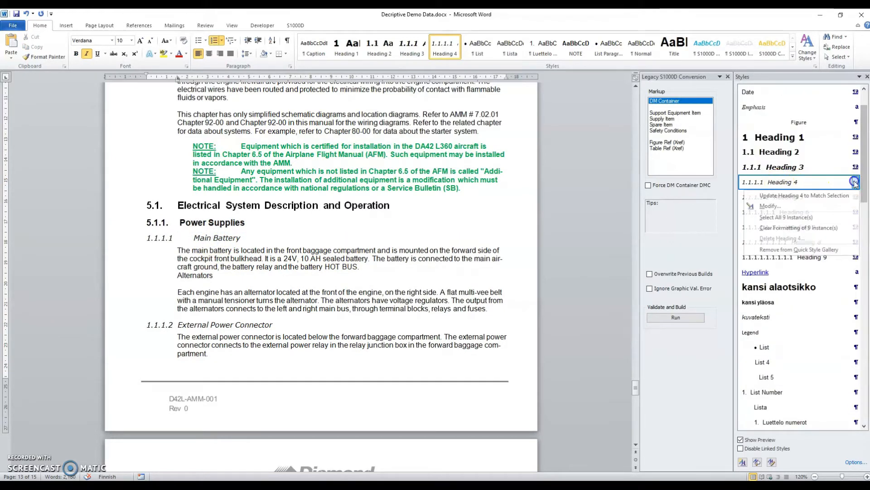
{"action": "left_click", "coordinate": [855, 181]}
{"action": "left_click", "coordinate": [810, 217]}
{"action": "scroll", "coordinate": [820, 295], "scroll_direction": "down", "scroll_amount": 10}
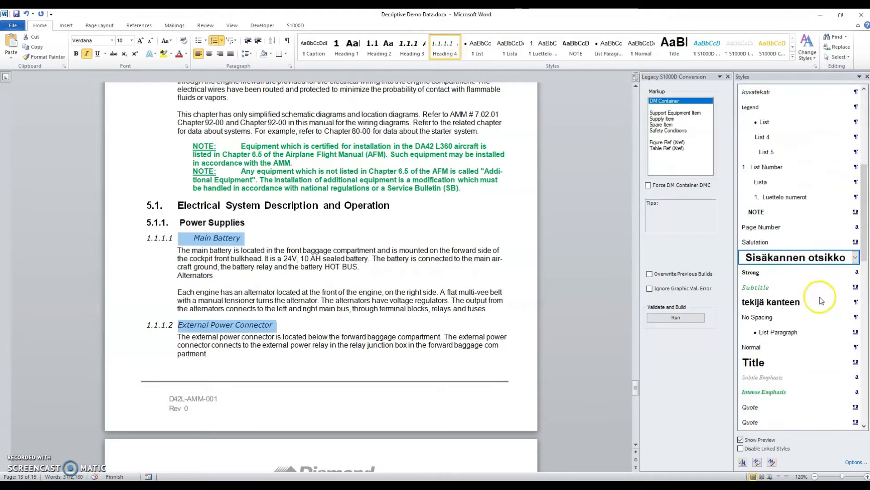
{"action": "left_click", "coordinate": [810, 361]}
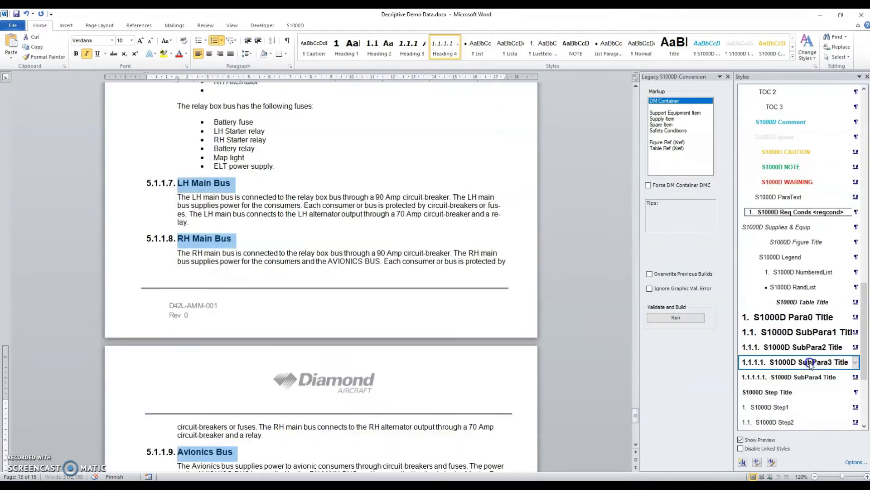
- Review the restyled headings from Electrical System Description and Operation down to Avionics Bus, and the style of the Switch description table title
{"action": "scroll", "coordinate": [333, 258], "scroll_direction": "up", "scroll_amount": 20}
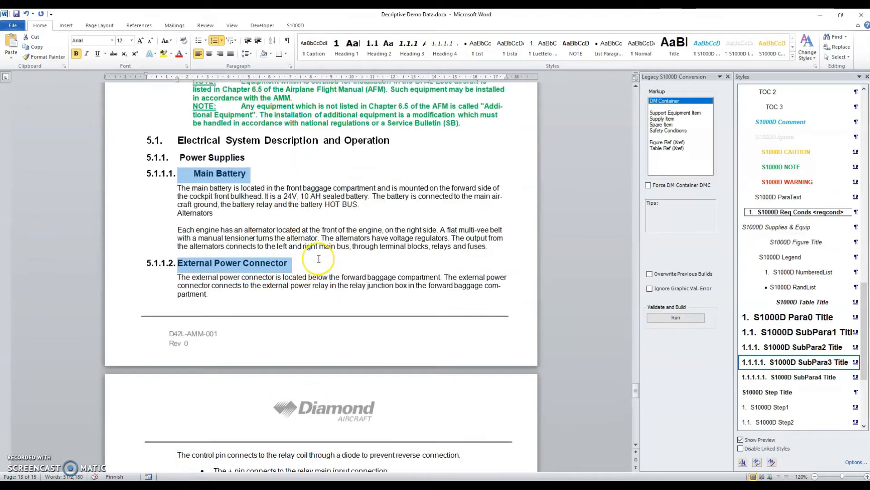
{"action": "scroll", "coordinate": [319, 257], "scroll_direction": "up", "scroll_amount": 2}
{"action": "scroll", "coordinate": [317, 254], "scroll_direction": "down", "scroll_amount": 6}
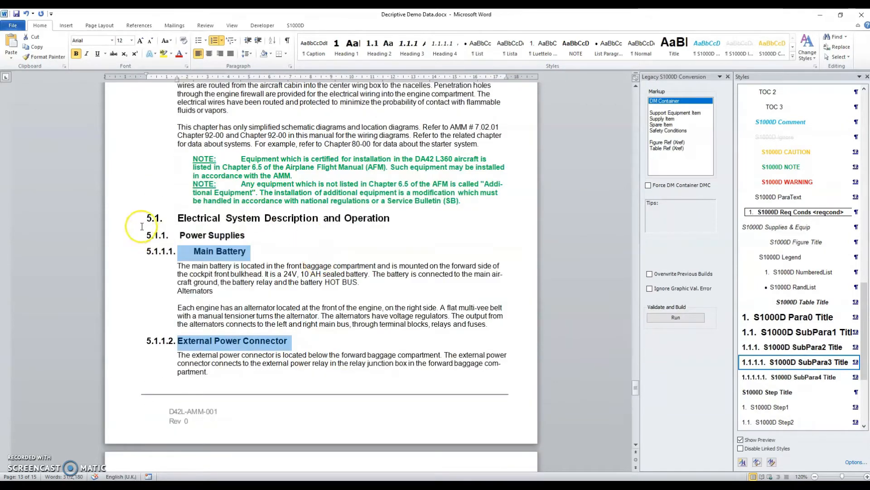
{"action": "left_click", "coordinate": [323, 299]}
{"action": "scroll", "coordinate": [374, 301], "scroll_direction": "down", "scroll_amount": 12}
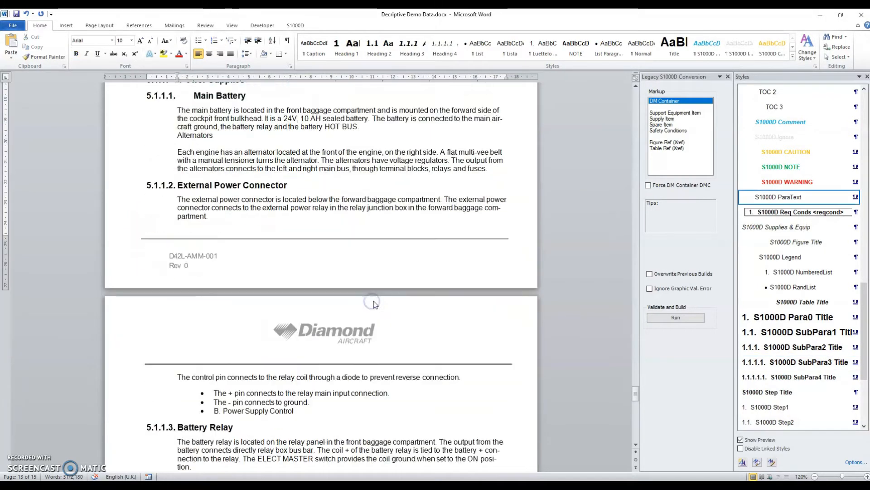
{"action": "scroll", "coordinate": [374, 301], "scroll_direction": "down", "scroll_amount": 20}
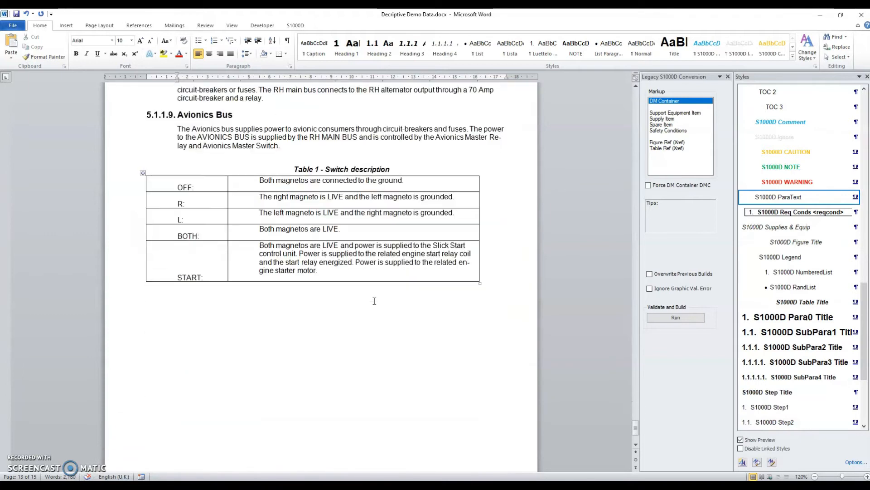
{"action": "left_click", "coordinate": [375, 169]}
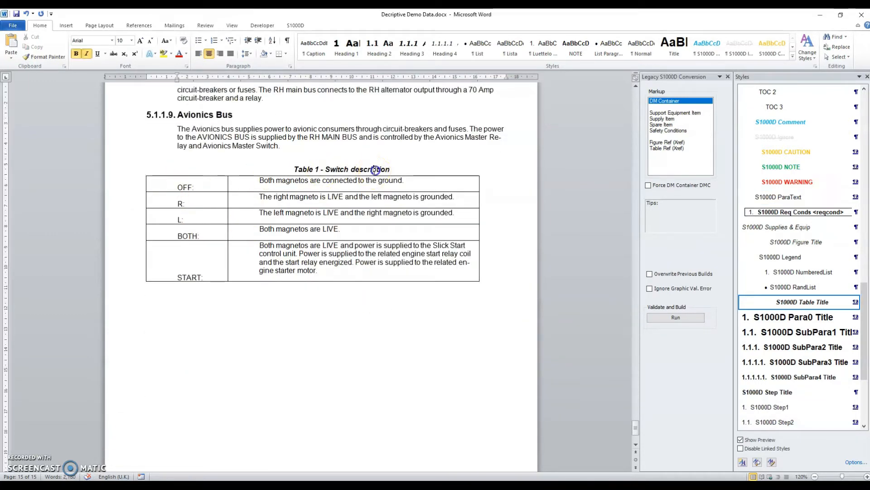
{"action": "scroll", "coordinate": [207, 289], "scroll_direction": "up", "scroll_amount": 1}
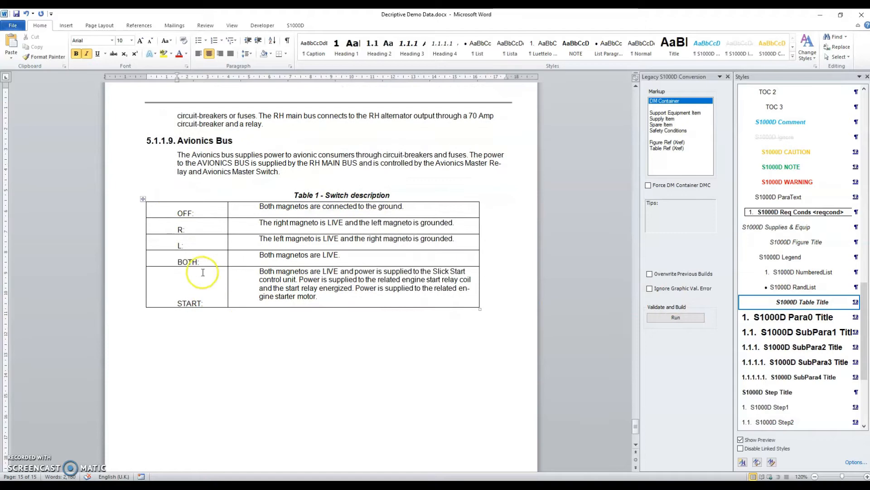
- Wrap the Standard Practices - Airframe chapter, through the end of Torque Measurement, in a Descriptive DM Container for DMC-DA42-A-20-00-00-00A-042A-A
{"action": "left_click_drag", "start_coordinate": [635, 433], "coordinate": [611, 177]}
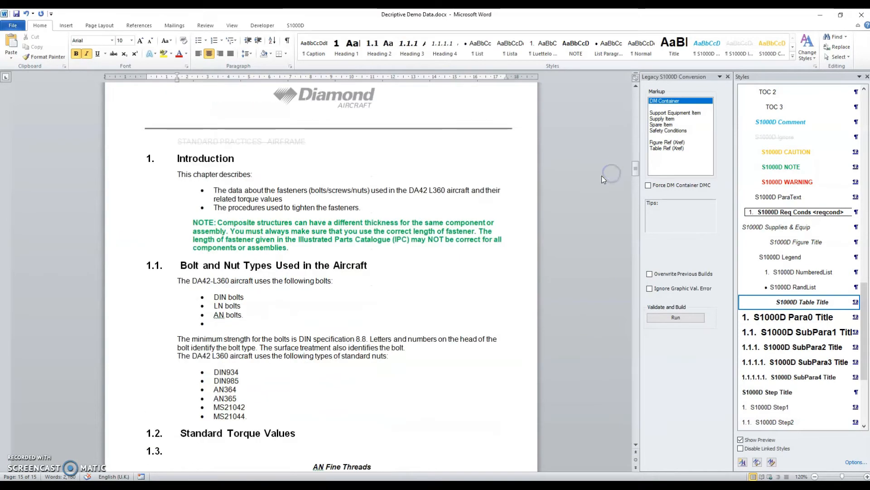
{"action": "left_click_drag", "start_coordinate": [178, 142], "coordinate": [261, 339]}
{"action": "scroll", "coordinate": [323, 353], "scroll_direction": "down", "scroll_amount": 8}
{"action": "scroll", "coordinate": [325, 353], "scroll_direction": "down", "scroll_amount": 20}
{"action": "scroll", "coordinate": [323, 349], "scroll_direction": "down", "scroll_amount": 6}
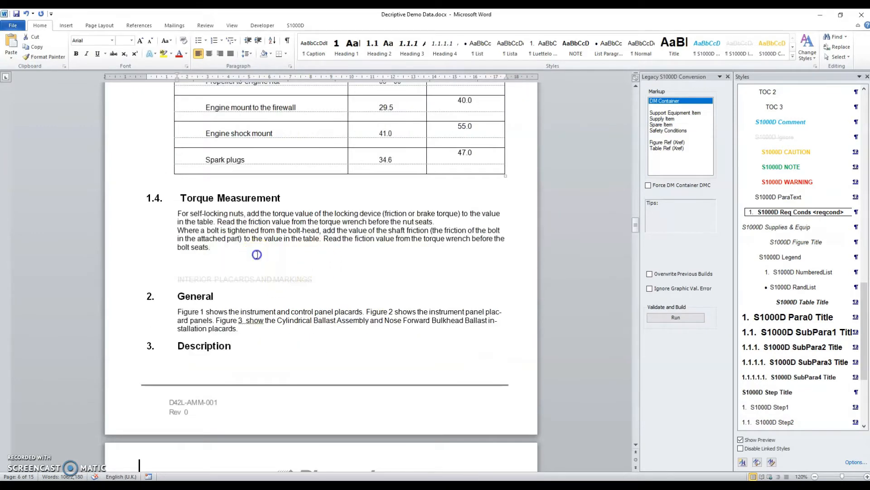
{"action": "left_click", "coordinate": [257, 254], "text": "shift"}
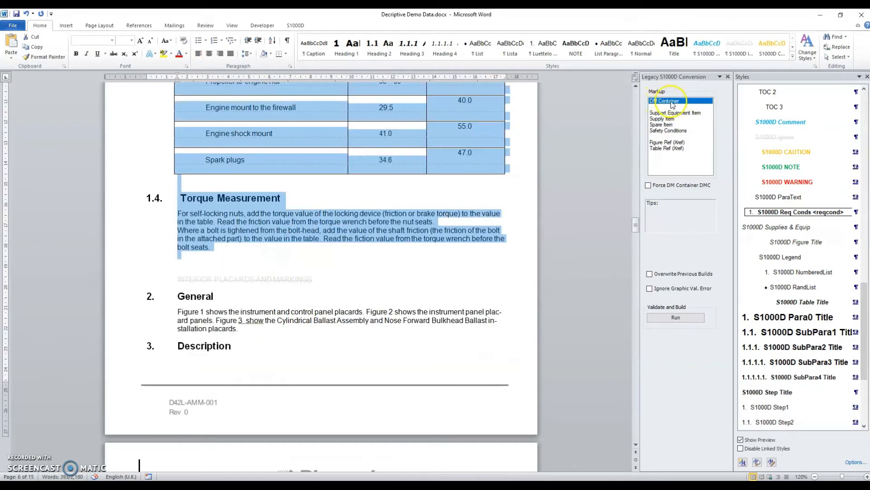
{"action": "left_click", "coordinate": [673, 102]}
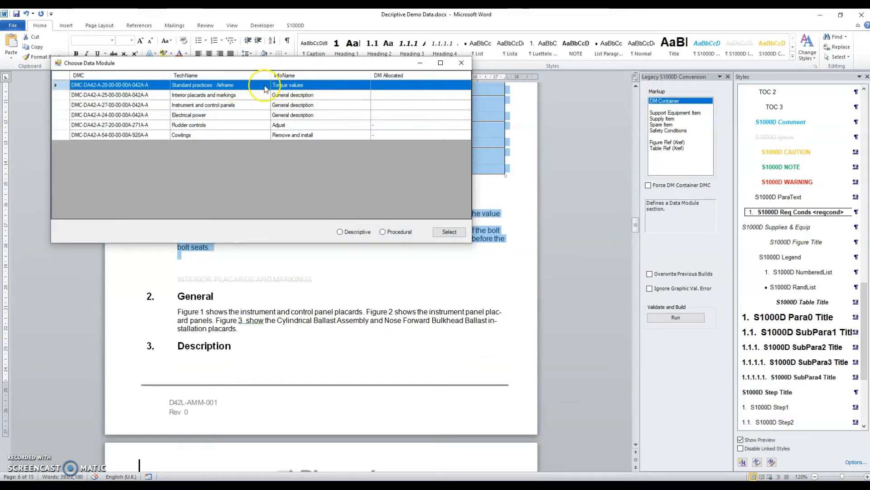
{"action": "left_click", "coordinate": [340, 232]}
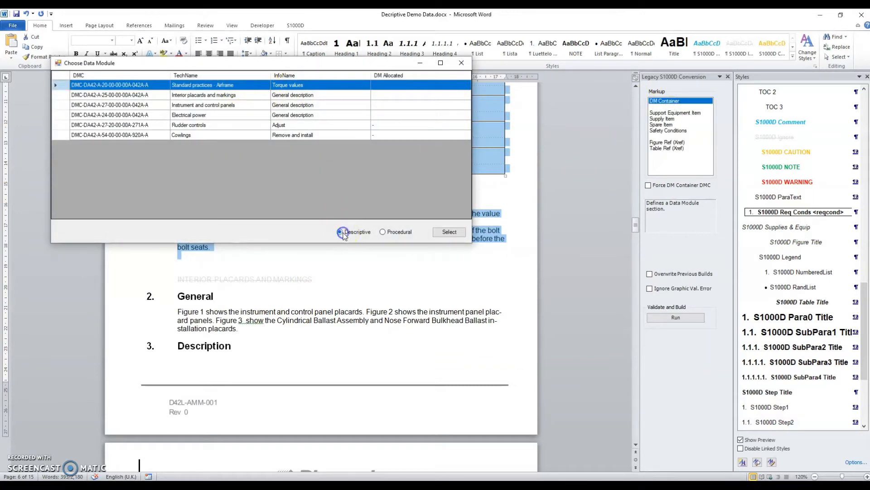
{"action": "left_click", "coordinate": [449, 232]}
- Wrap the Interior Placards and Markings chapter, through the Placards Panels (Sheet 2 of 2) caption, in a Descriptive DM Container for DMC-DA42-A-25-00-00-00A-042A-A
{"action": "scroll", "coordinate": [326, 195], "scroll_direction": "down", "scroll_amount": 4}
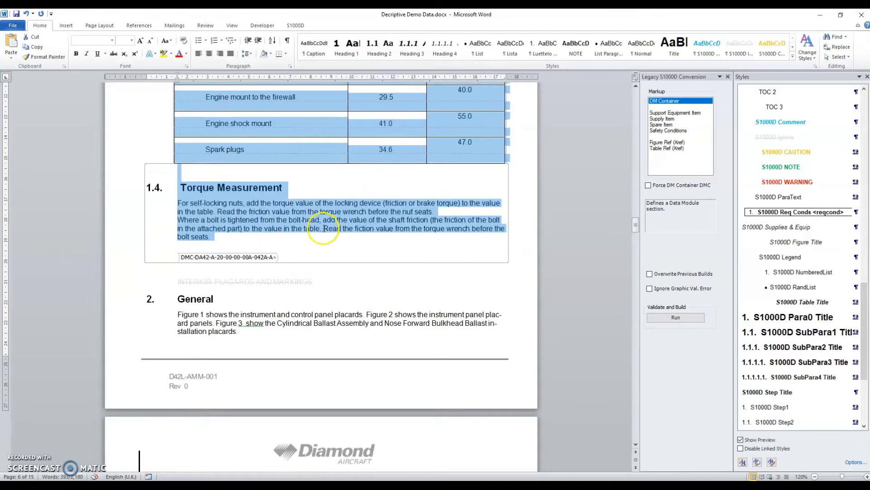
{"action": "left_click_drag", "start_coordinate": [176, 202], "coordinate": [272, 414]}
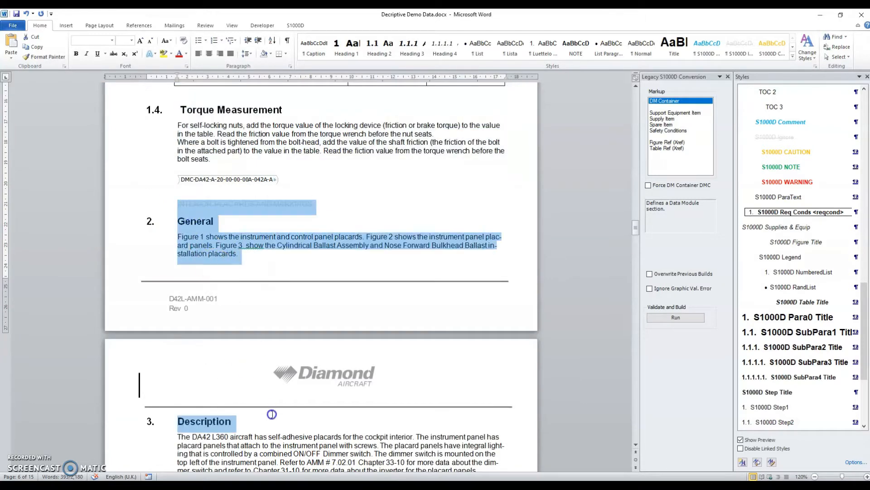
{"action": "scroll", "coordinate": [281, 421], "scroll_direction": "down", "scroll_amount": 10}
{"action": "scroll", "coordinate": [293, 384], "scroll_direction": "down", "scroll_amount": 18}
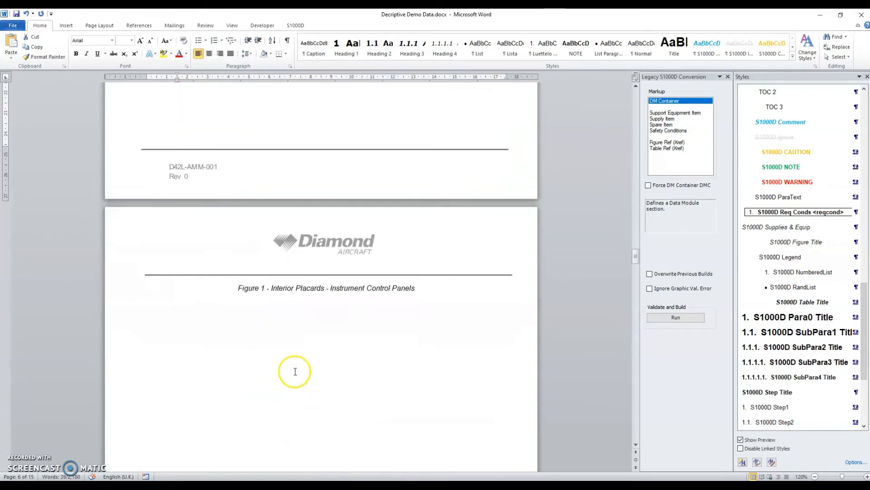
{"action": "scroll", "coordinate": [295, 373], "scroll_direction": "up", "scroll_amount": 8}
{"action": "scroll", "coordinate": [294, 374], "scroll_direction": "down", "scroll_amount": 11}
{"action": "scroll", "coordinate": [295, 374], "scroll_direction": "up", "scroll_amount": 16}
{"action": "scroll", "coordinate": [295, 372], "scroll_direction": "down", "scroll_amount": 11}
{"action": "scroll", "coordinate": [295, 371], "scroll_direction": "down", "scroll_amount": 4}
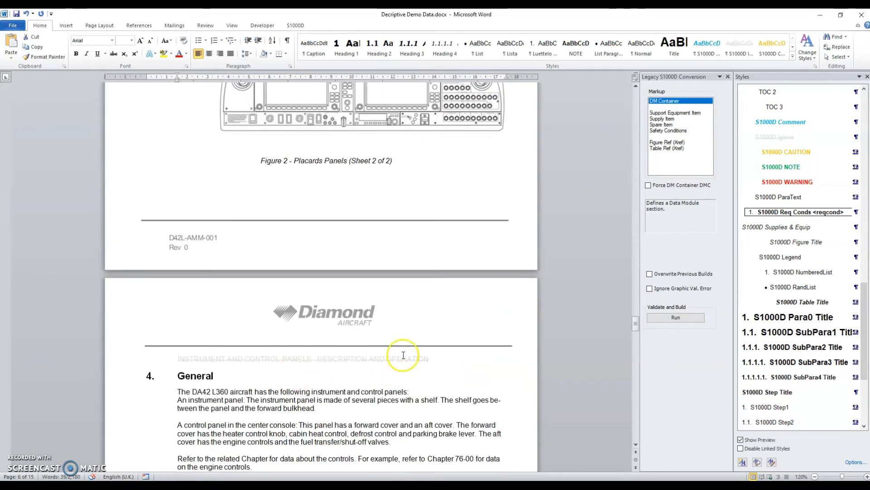
{"action": "left_click", "coordinate": [410, 167], "text": "shift"}
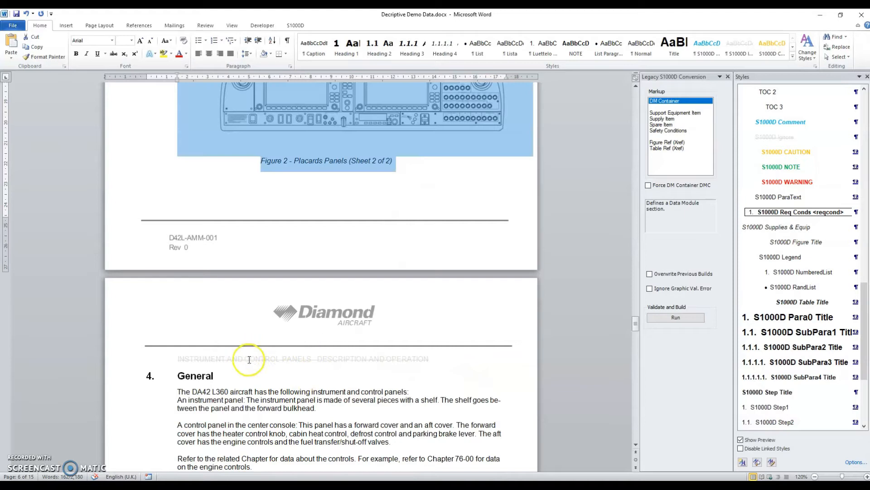
{"action": "double_click", "coordinate": [672, 104]}
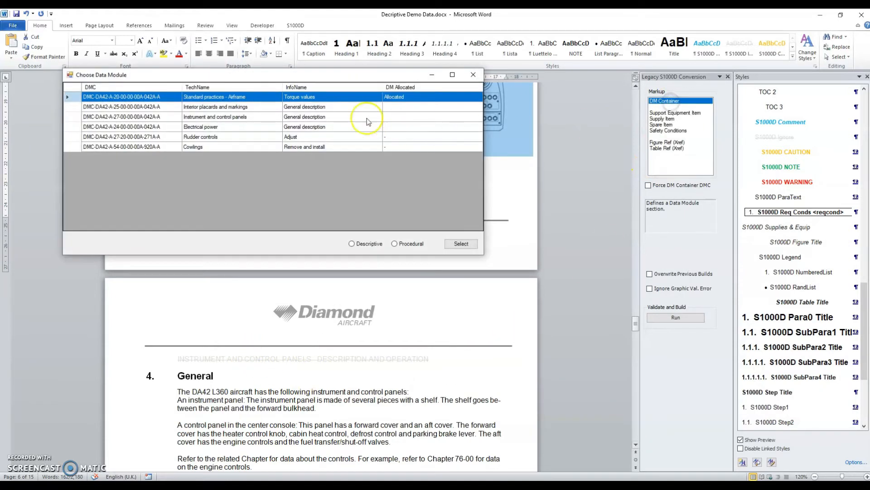
{"action": "left_click", "coordinate": [266, 107]}
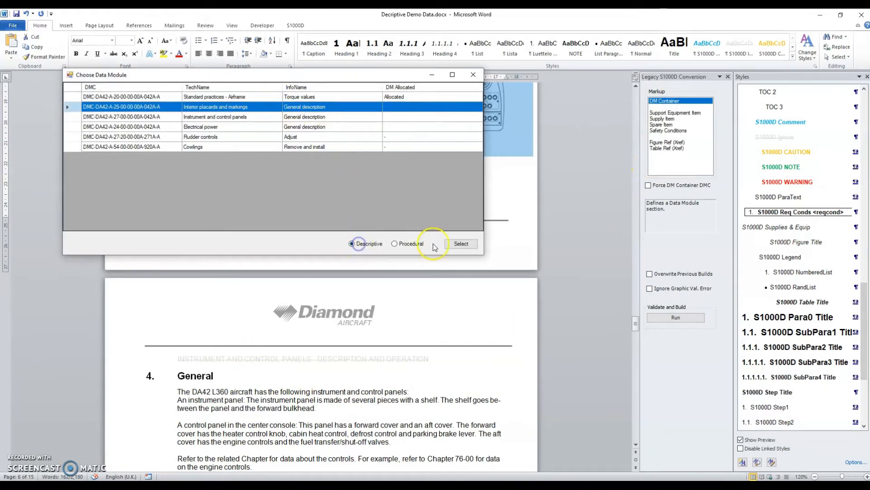
{"action": "left_click", "coordinate": [460, 244]}
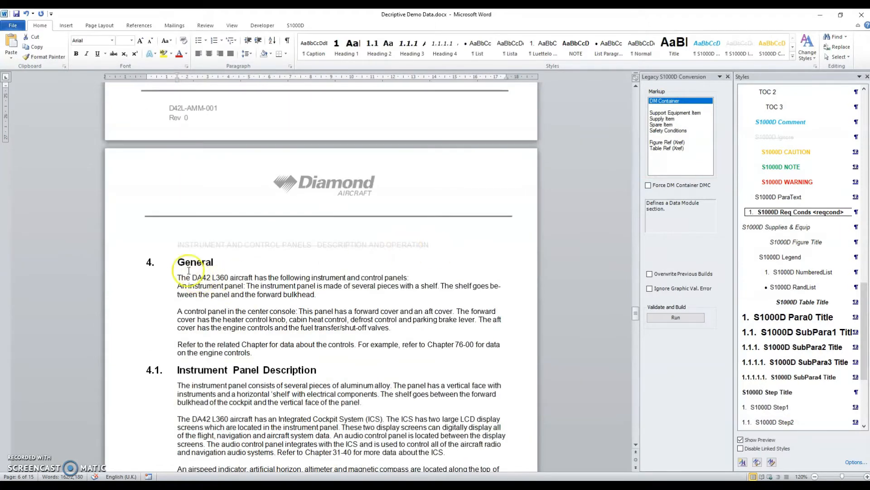
- Wrap the Instrument and Control Panels chapter, through the Center console structure caption, in a Descriptive DM Container for DMC-DA42-A-27-00-00-00A-042A-A
{"action": "left_click_drag", "start_coordinate": [178, 245], "coordinate": [261, 369]}
{"action": "scroll", "coordinate": [372, 348], "scroll_direction": "down", "scroll_amount": 5}
{"action": "scroll", "coordinate": [372, 348], "scroll_direction": "down", "scroll_amount": 20}
{"action": "scroll", "coordinate": [370, 332], "scroll_direction": "down", "scroll_amount": 14}
{"action": "scroll", "coordinate": [370, 330], "scroll_direction": "up", "scroll_amount": 5}
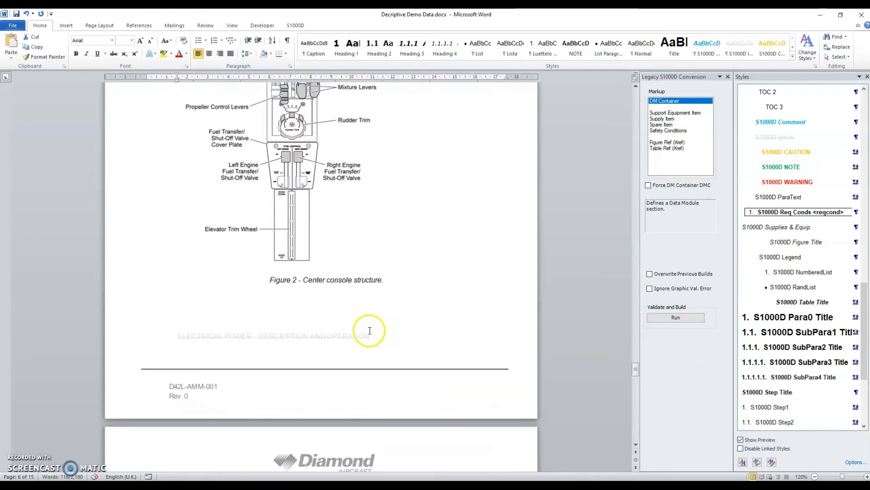
{"action": "left_click", "coordinate": [409, 286], "text": "shift"}
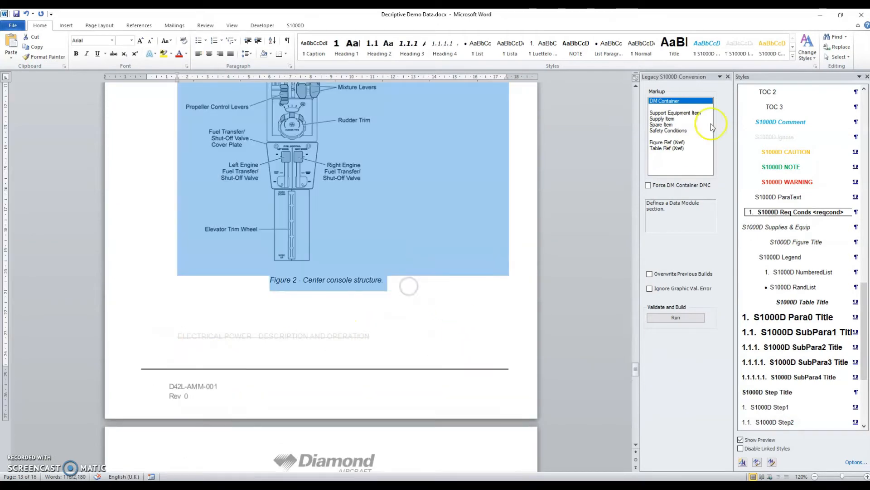
{"action": "double_click", "coordinate": [674, 104]}
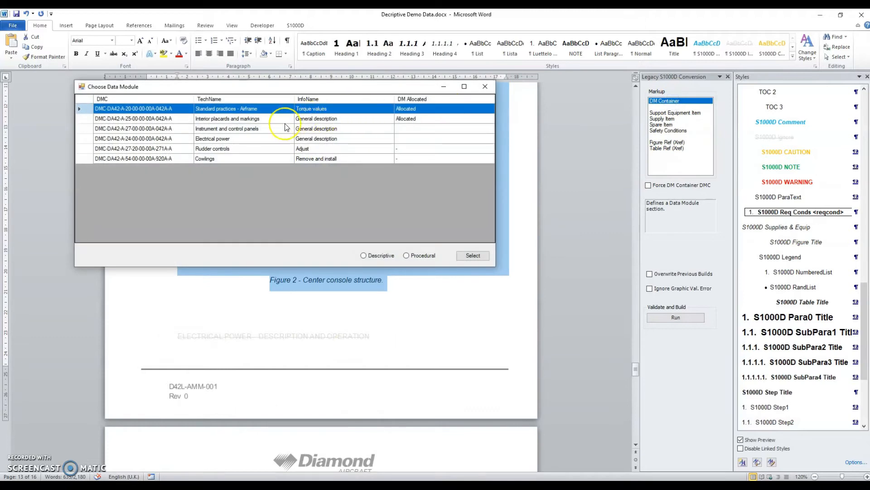
{"action": "left_click", "coordinate": [261, 129]}
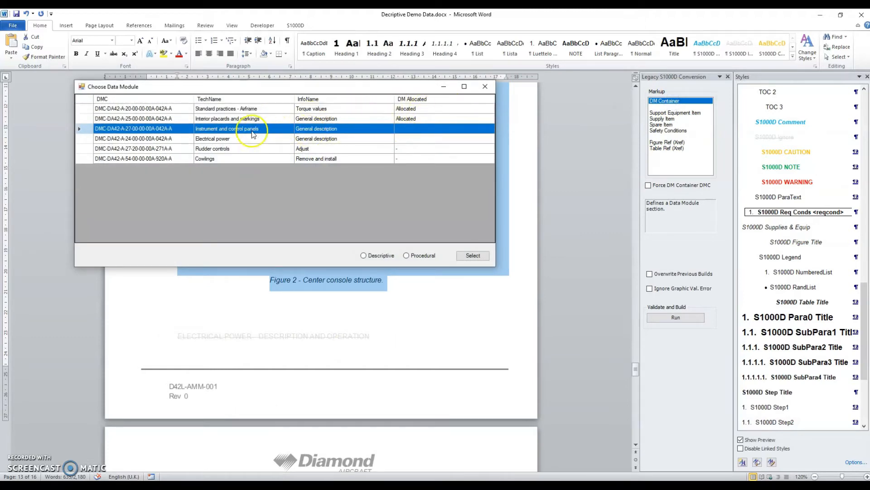
{"action": "left_click", "coordinate": [473, 255]}
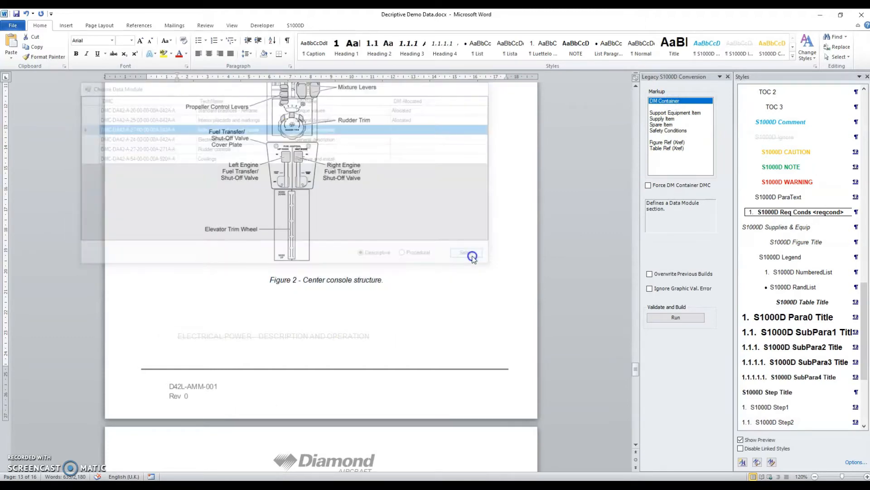
- Wrap the Electrical Power chapter, through the end of the Switch description table, in a Descriptive DM Container for DMC-DA42-A-24-00-00-00A-042A-A
{"action": "scroll", "coordinate": [433, 318], "scroll_direction": "down", "scroll_amount": 5}
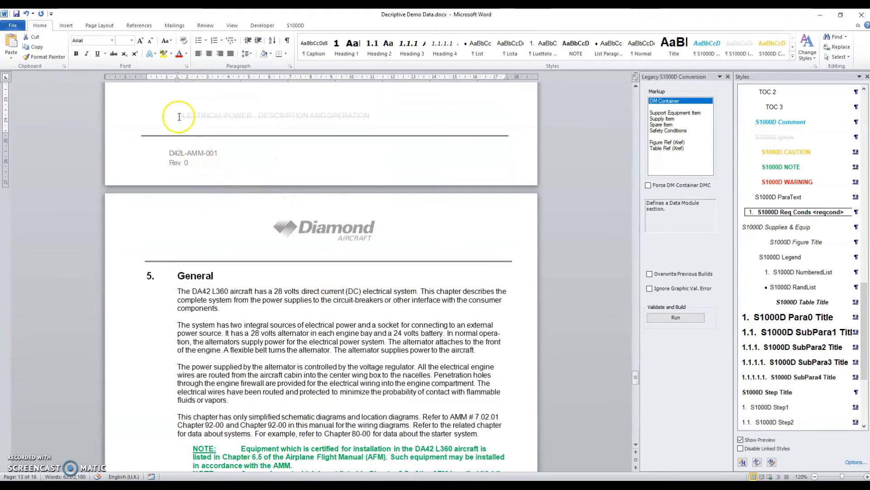
{"action": "left_click_drag", "start_coordinate": [185, 129], "coordinate": [229, 400]}
{"action": "scroll", "coordinate": [277, 370], "scroll_direction": "down", "scroll_amount": 6}
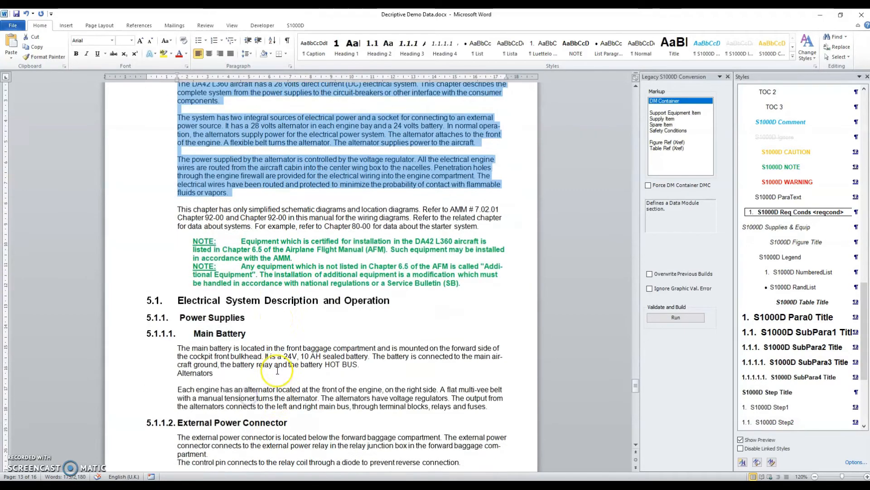
{"action": "scroll", "coordinate": [276, 371], "scroll_direction": "down", "scroll_amount": 20}
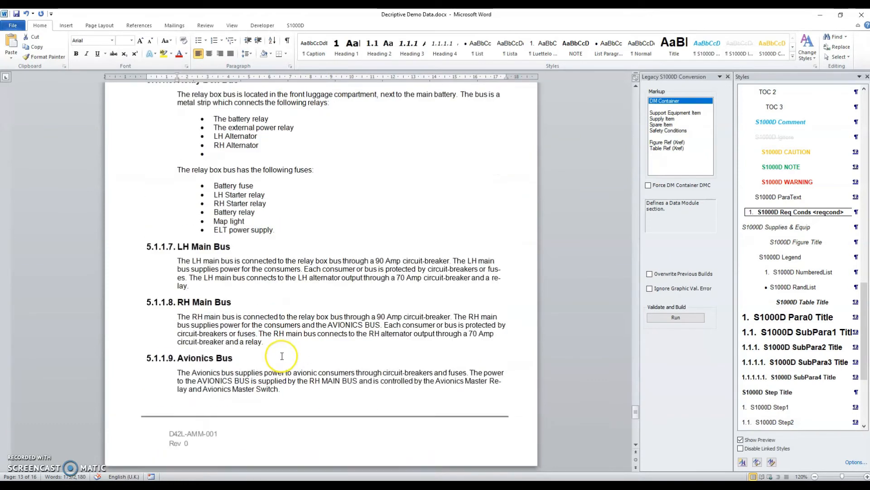
{"action": "left_click", "coordinate": [502, 349], "text": "shift"}
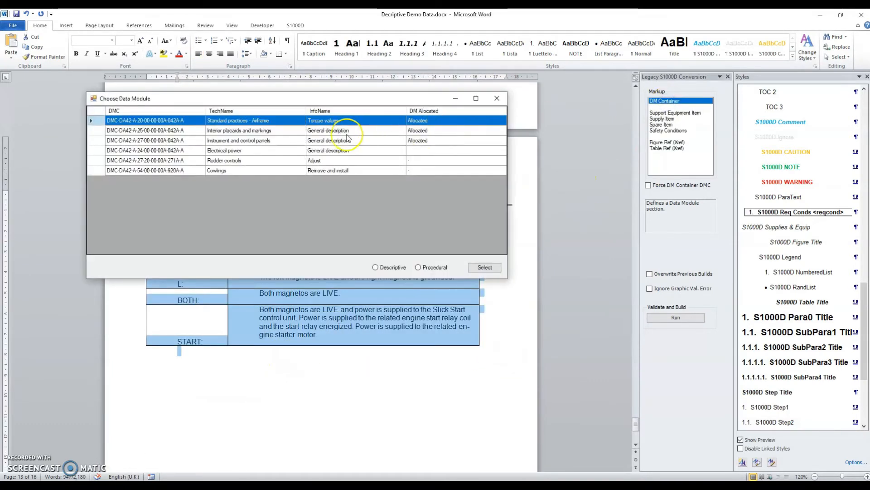
{"action": "left_click", "coordinate": [240, 151]}
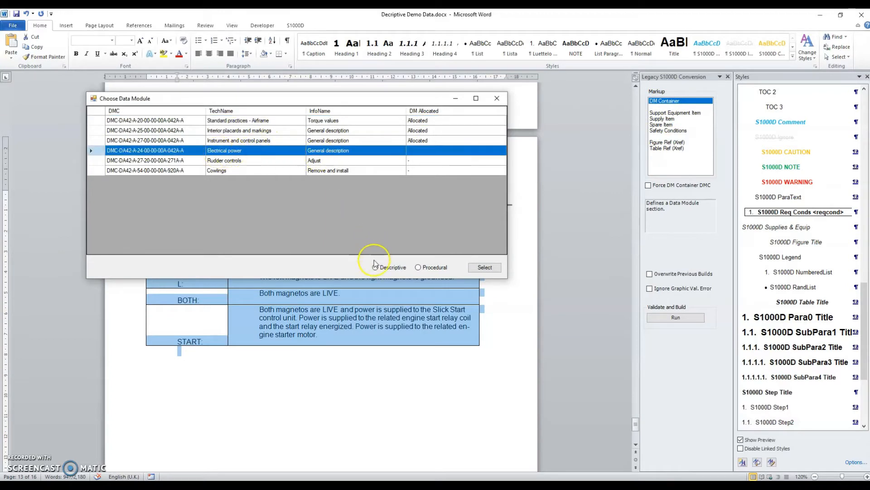
{"action": "left_click", "coordinate": [484, 268]}
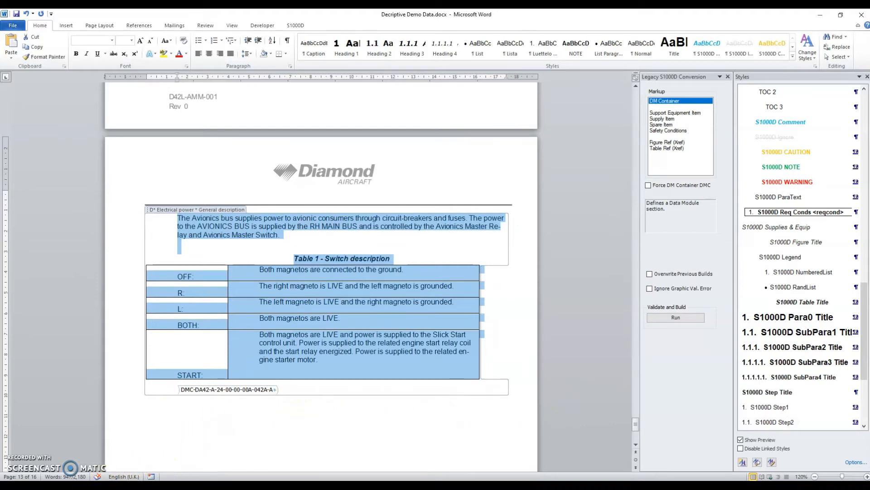
- Check the contents of the TechDocX Output folder in File Explorer and return to the Word document
{"action": "left_click", "coordinate": [72, 455]}
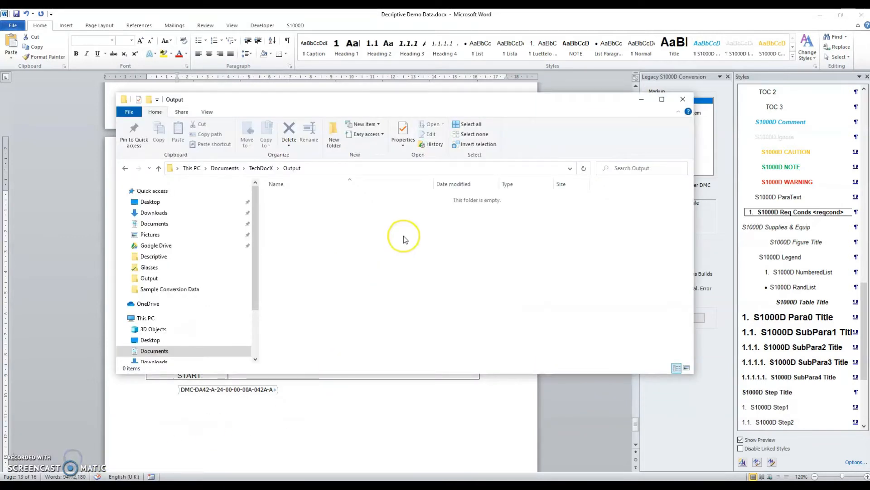
{"action": "left_click", "coordinate": [640, 98]}
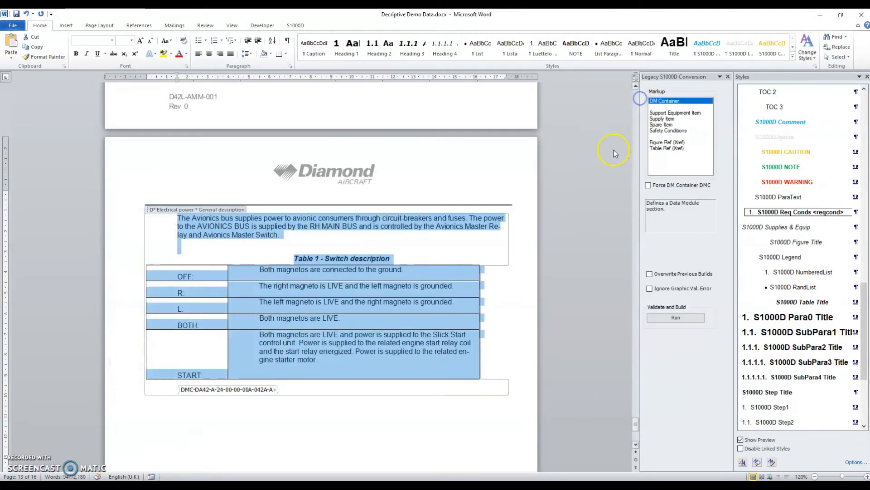
- Validate the document's DM containers, build the S1000D XML data modules, and highlight the summary in the Validation Log
{"action": "left_click", "coordinate": [671, 319]}
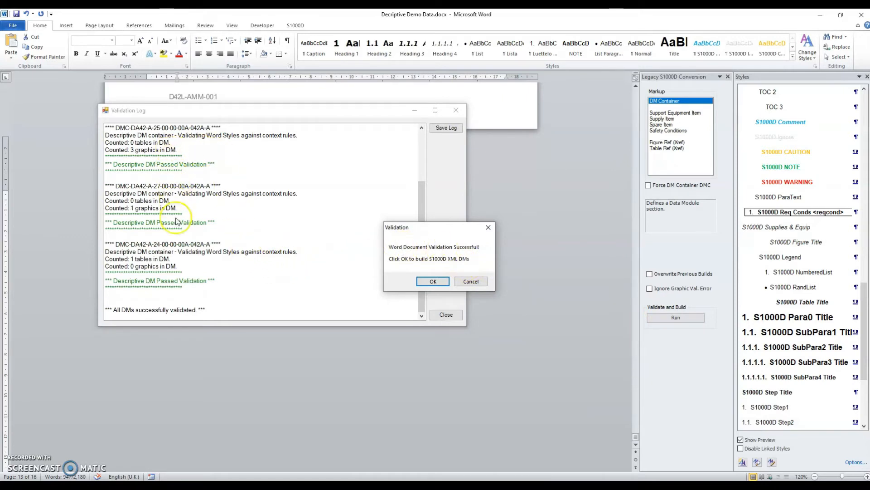
{"action": "left_click", "coordinate": [434, 281]}
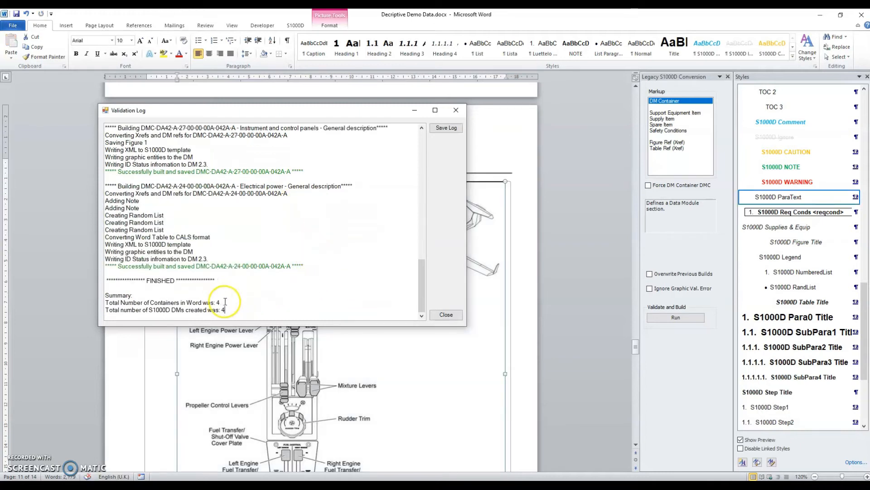
{"action": "left_click_drag", "start_coordinate": [231, 308], "coordinate": [107, 295]}
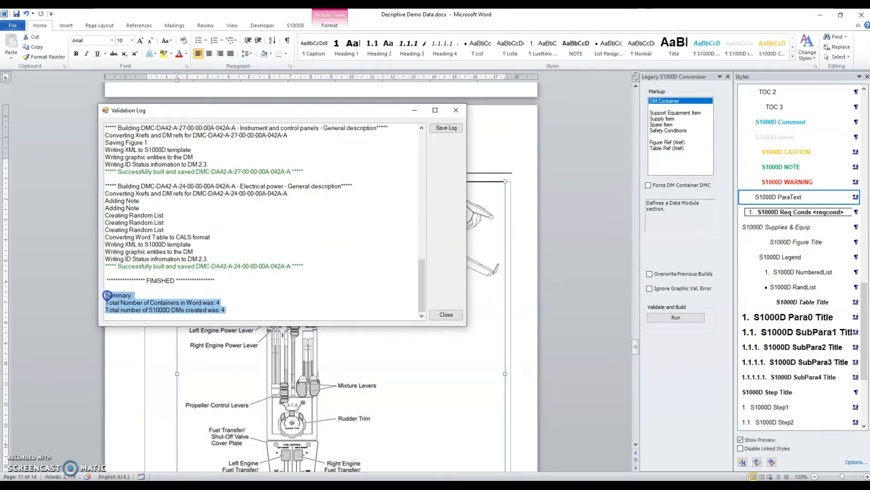
- Close the Validation Log and open DMC-DA42-A-20-00-00-00A-042A-A.xml from the TechDocX Output folder in Arbortext Editor
{"action": "left_click", "coordinate": [296, 302]}
{"action": "left_click", "coordinate": [451, 315]}
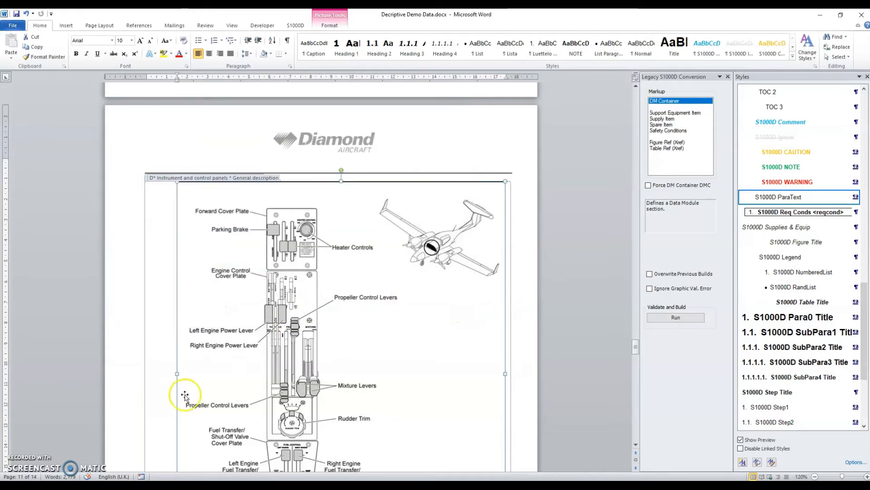
{"action": "mouse_move", "coordinate": [86, 482]}
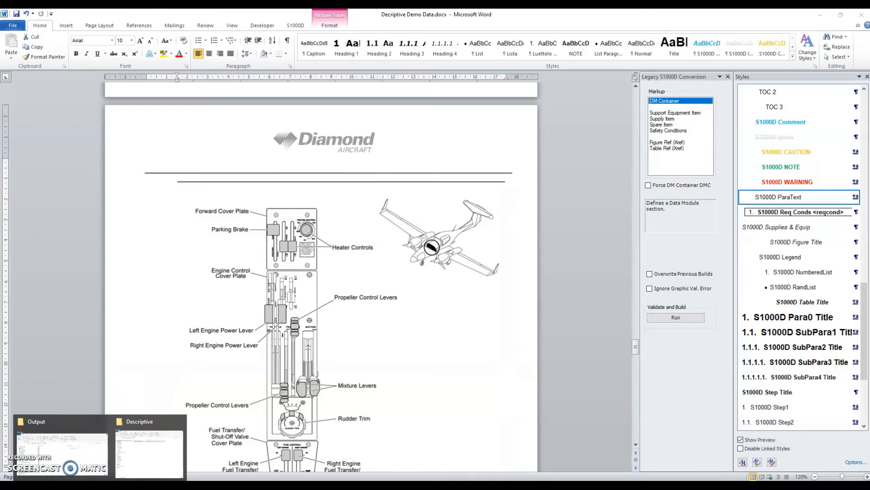
{"action": "left_click", "coordinate": [71, 468]}
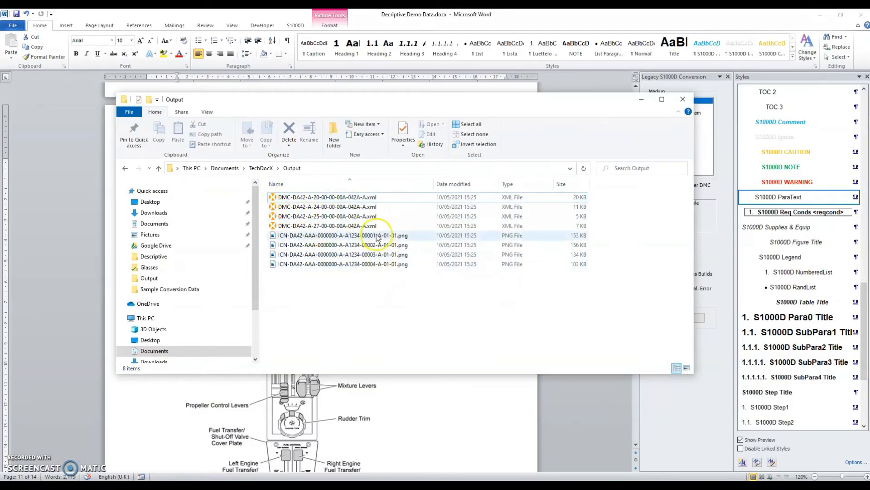
{"action": "left_click", "coordinate": [339, 196]}
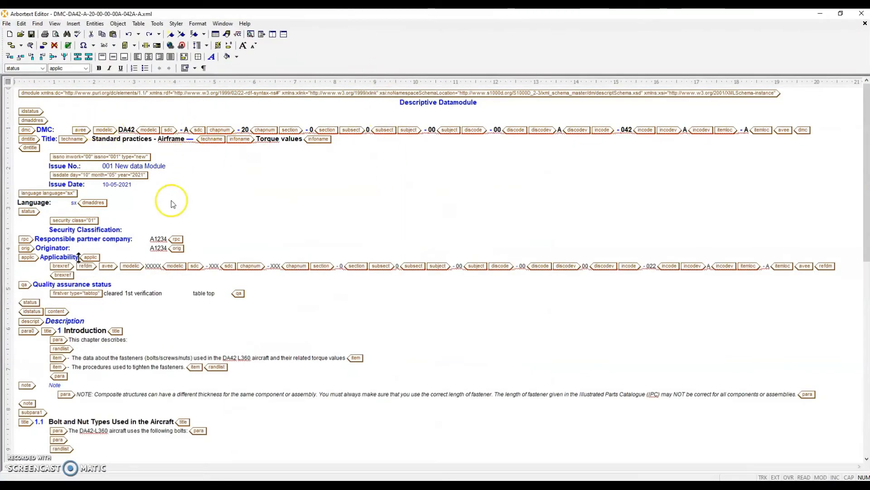
- Delete the redundant "NOTE:" text at the start of the note paragraph in the Introduction section
{"action": "scroll", "coordinate": [152, 294], "scroll_direction": "down", "scroll_amount": 3}
{"action": "scroll", "coordinate": [154, 294], "scroll_direction": "down", "scroll_amount": 4}
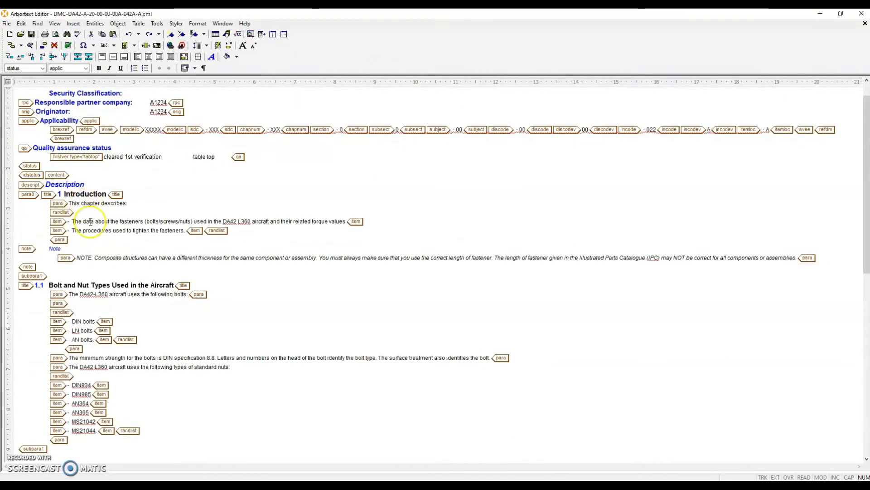
{"action": "left_click", "coordinate": [96, 258]}
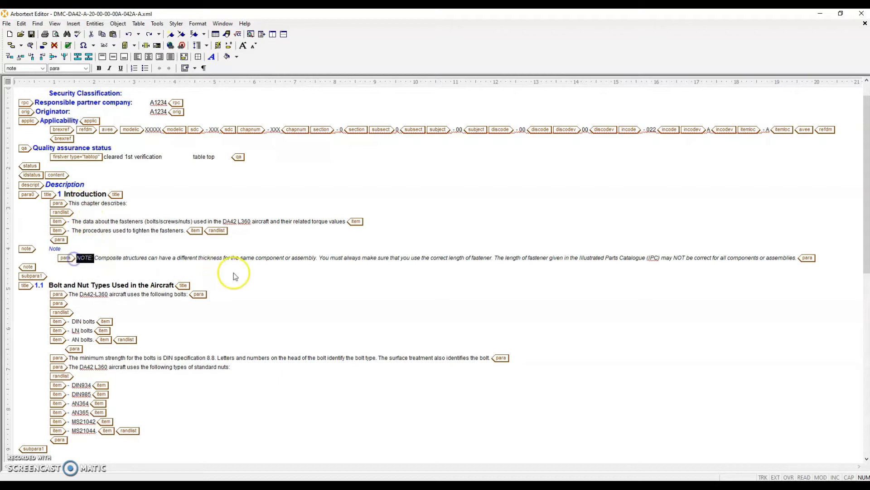
{"action": "key", "text": "Return"}
{"action": "left_click", "coordinate": [99, 257]}
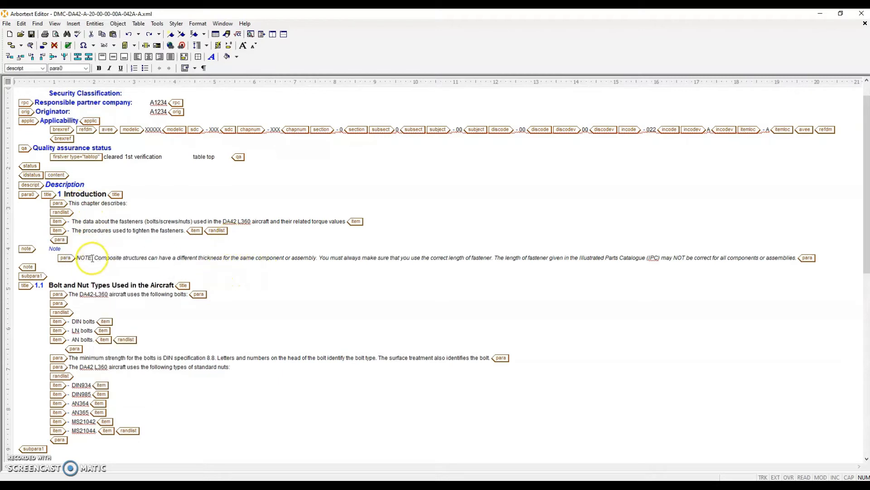
{"action": "key", "text": "Delete"}
- Review the torque tables down to the end of the data module, save and close it, and return to the Output folder
{"action": "scroll", "coordinate": [223, 263], "scroll_direction": "down", "scroll_amount": 5}
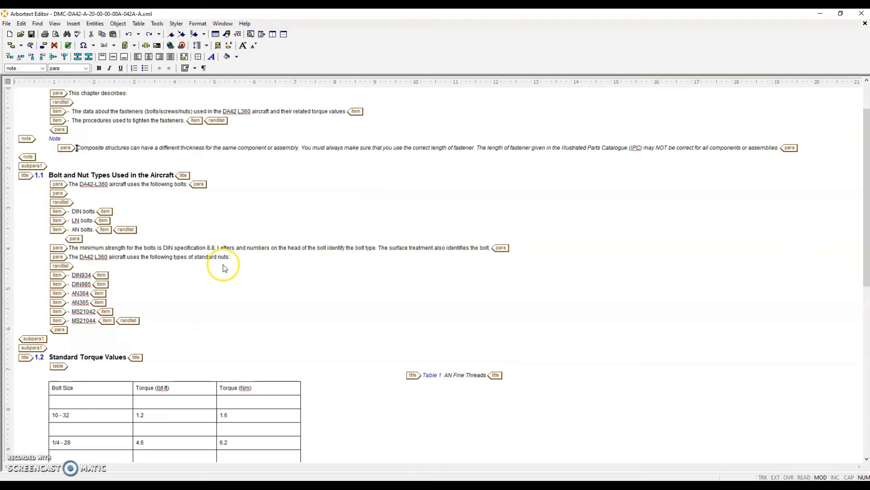
{"action": "scroll", "coordinate": [224, 261], "scroll_direction": "down", "scroll_amount": 3}
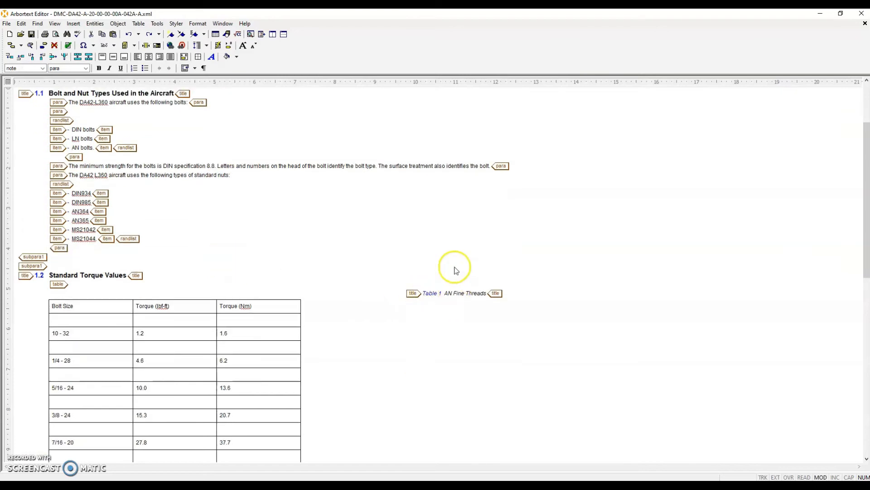
{"action": "scroll", "coordinate": [447, 297], "scroll_direction": "down", "scroll_amount": 20}
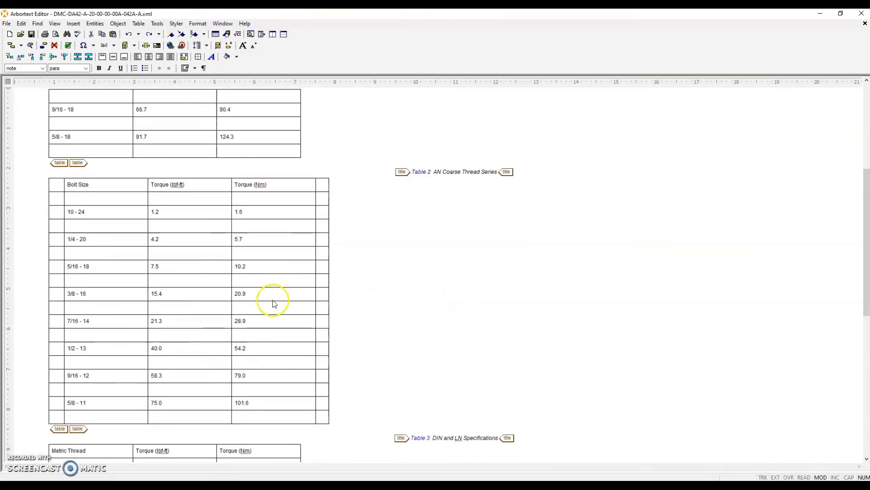
{"action": "scroll", "coordinate": [297, 300], "scroll_direction": "down", "scroll_amount": 12}
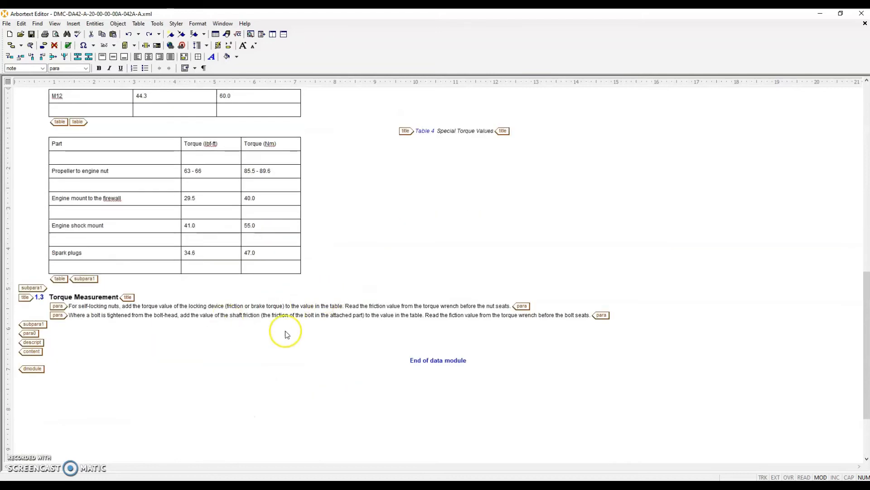
{"action": "left_click", "coordinate": [31, 35]}
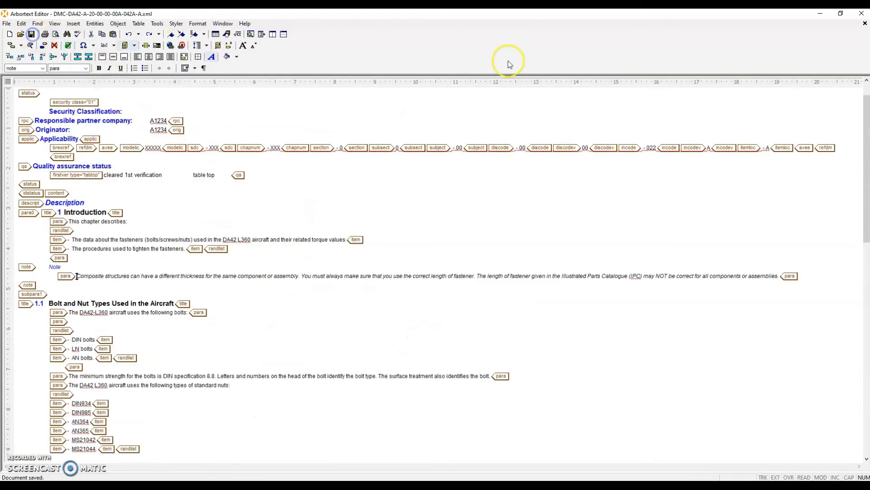
{"action": "left_click", "coordinate": [866, 24]}
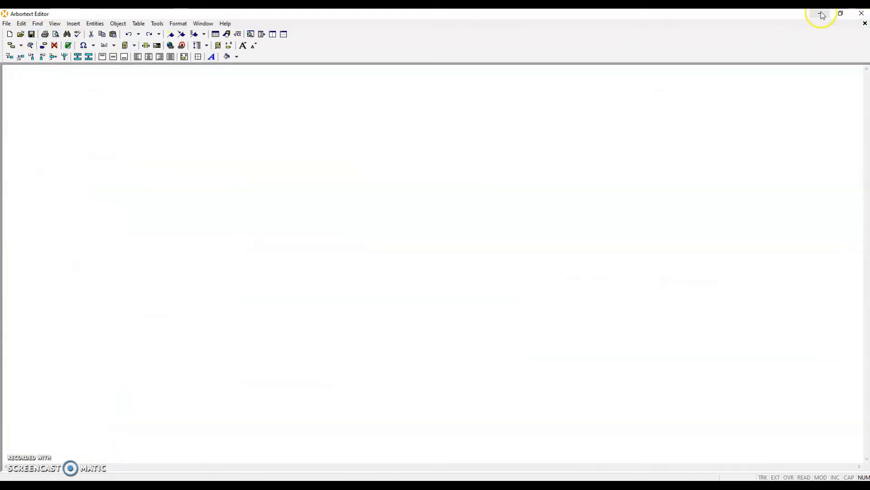
{"action": "left_click", "coordinate": [822, 15]}
- Open DMC-DA42-A-24-00-00-00A-042A-A.xml and delete the "NOTE:" text from both note paragraphs in the General section
{"action": "double_click", "coordinate": [320, 149]}
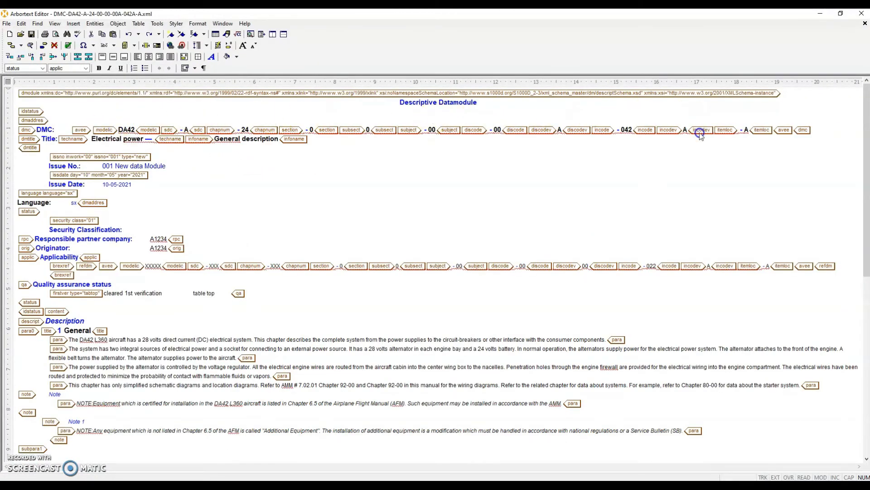
{"action": "scroll", "coordinate": [243, 231], "scroll_direction": "down", "scroll_amount": 4}
{"action": "scroll", "coordinate": [161, 148], "scroll_direction": "up", "scroll_amount": 4}
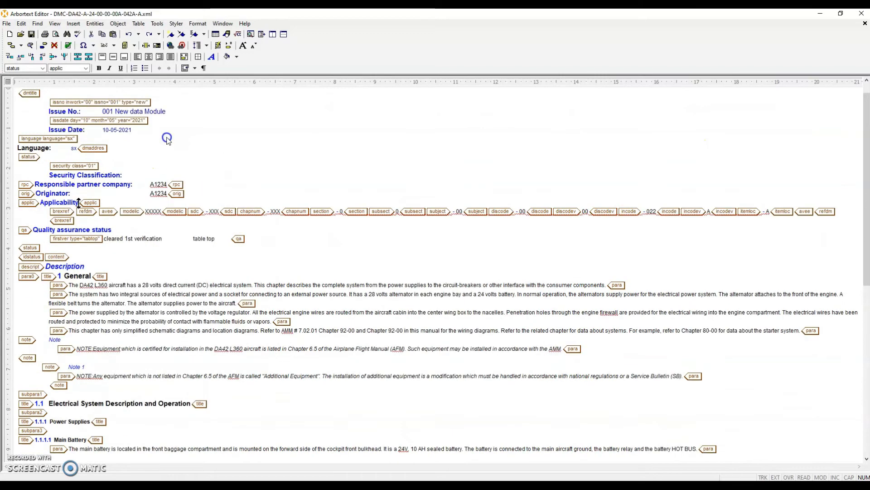
{"action": "scroll", "coordinate": [253, 224], "scroll_direction": "down", "scroll_amount": 5}
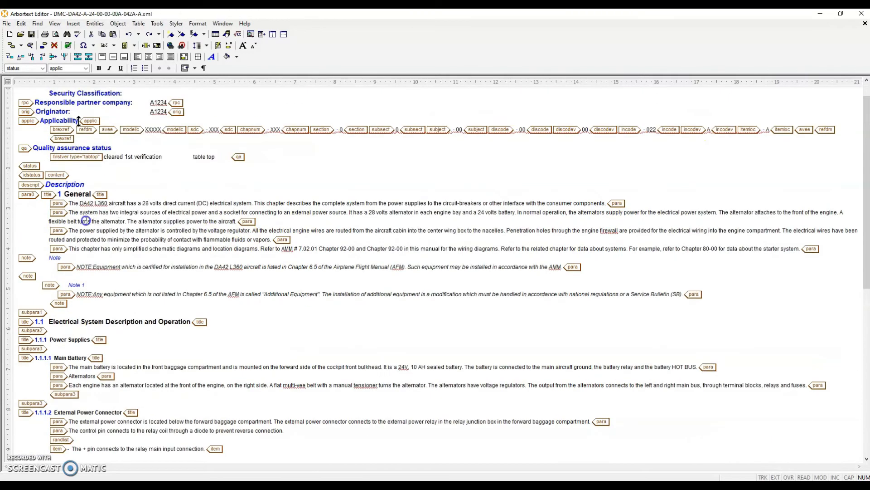
{"action": "scroll", "coordinate": [187, 226], "scroll_direction": "down", "scroll_amount": 3}
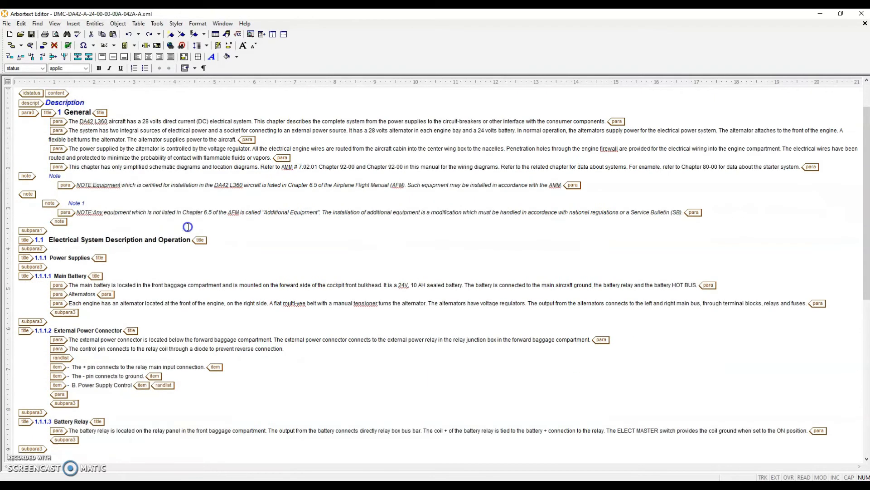
{"action": "key", "text": "Delete"}
{"action": "left_click", "coordinate": [88, 208]}
{"action": "key", "text": "Delete"}
- Delete "Table 1 -" from the Switch description table title, then save and close the data module
{"action": "scroll", "coordinate": [121, 202], "scroll_direction": "down", "scroll_amount": 3}
{"action": "left_click", "coordinate": [52, 173]}
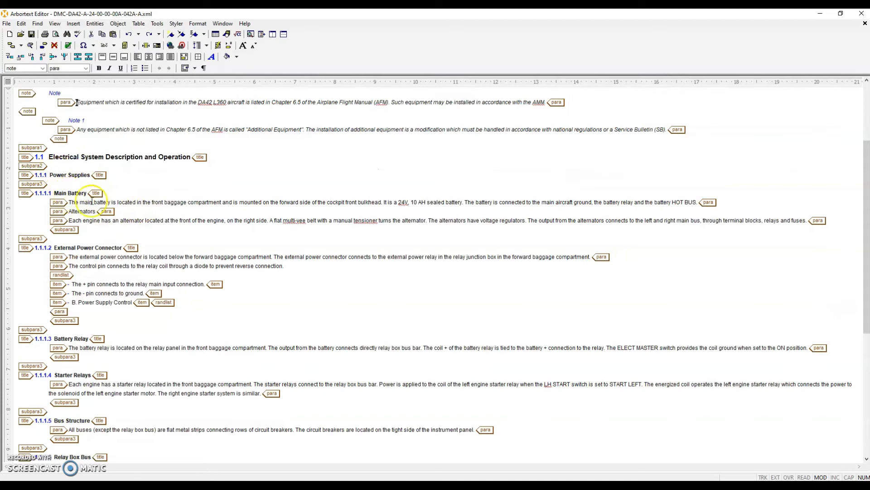
{"action": "scroll", "coordinate": [121, 221], "scroll_direction": "down", "scroll_amount": 10}
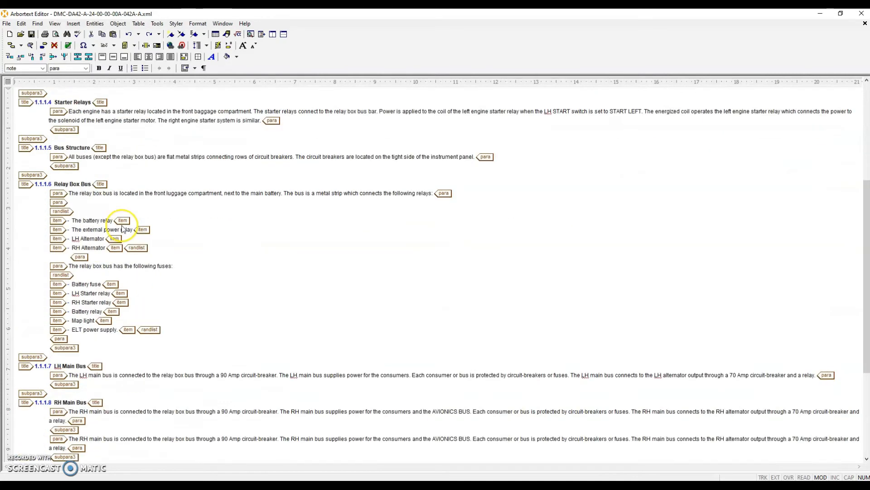
{"action": "scroll", "coordinate": [122, 226], "scroll_direction": "down", "scroll_amount": 1}
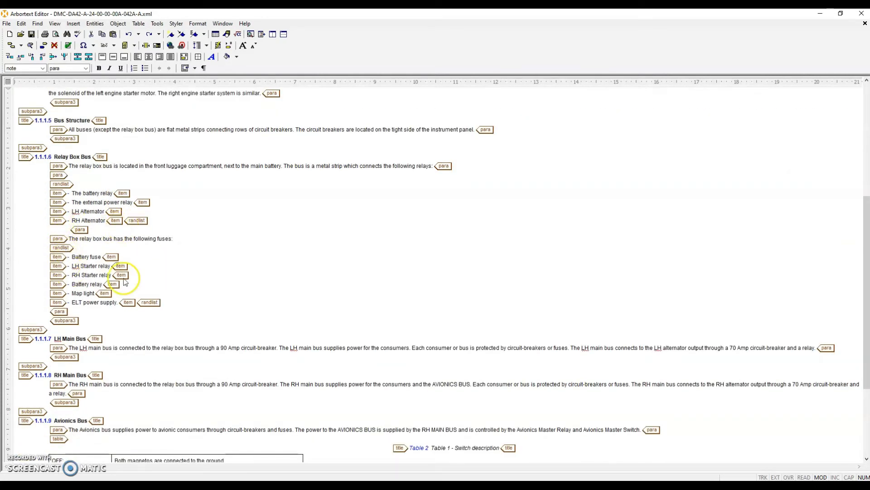
{"action": "scroll", "coordinate": [125, 282], "scroll_direction": "down", "scroll_amount": 3}
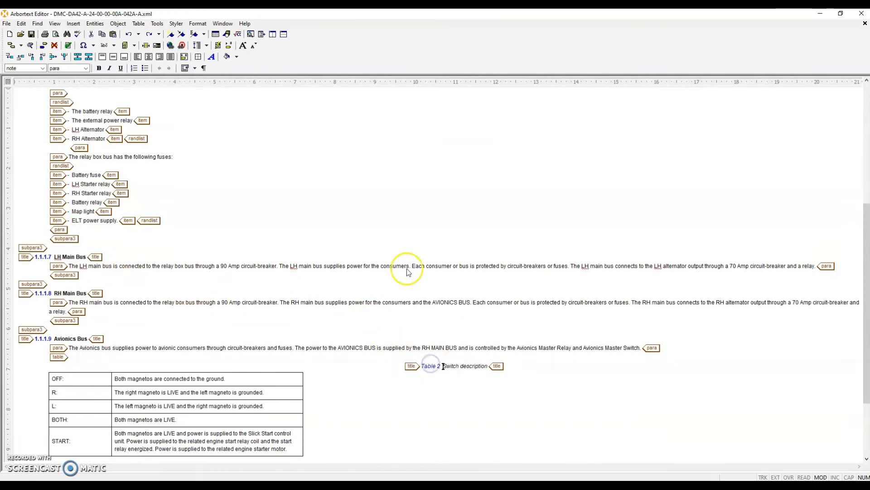
{"action": "scroll", "coordinate": [346, 235], "scroll_direction": "down", "scroll_amount": 8}
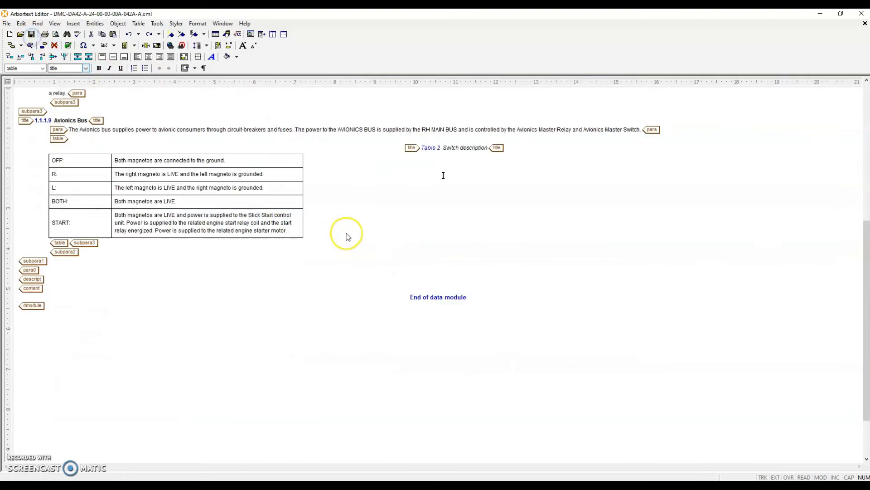
{"action": "scroll", "coordinate": [812, 117], "scroll_direction": "up", "scroll_amount": 2}
{"action": "left_click", "coordinate": [865, 23]}
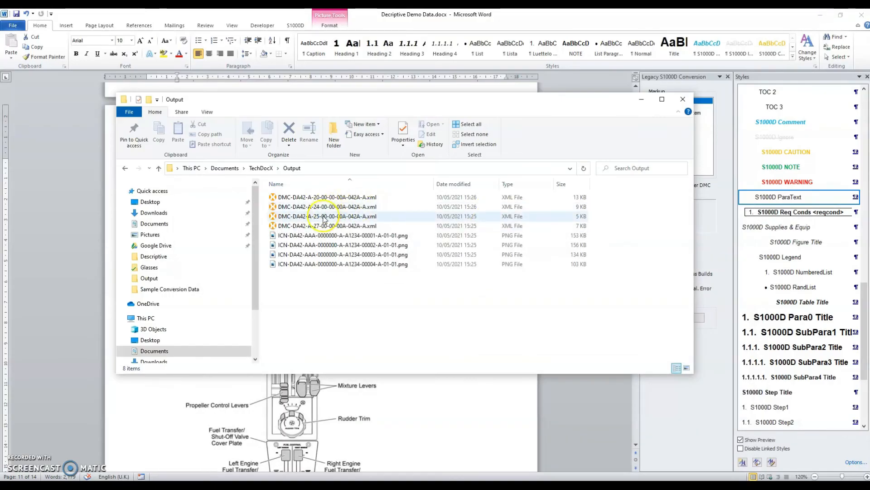
- Open DMC-DA42-A-25-00-00-00A-042A-A.xml and delete "Figure 1 -" from the Interior Placards - Instrument Control Panels figure title
{"action": "double_click", "coordinate": [326, 151]}
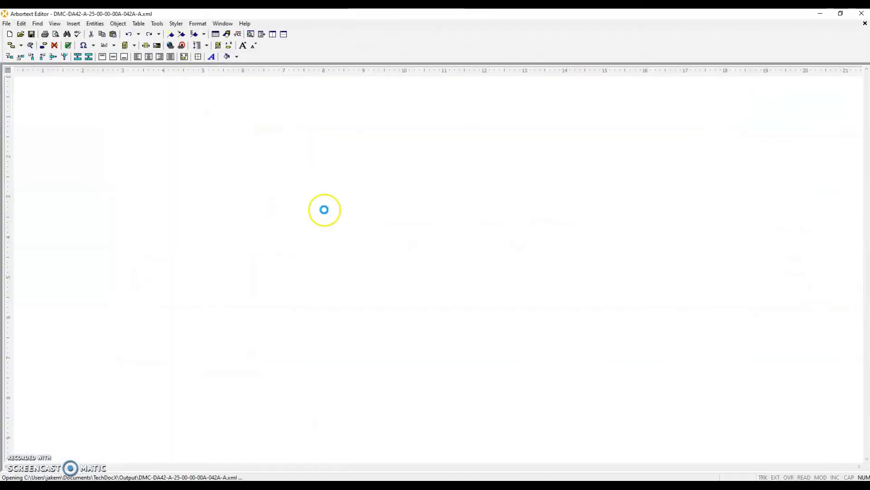
{"action": "scroll", "coordinate": [313, 200], "scroll_direction": "down", "scroll_amount": 3}
{"action": "scroll", "coordinate": [310, 206], "scroll_direction": "down", "scroll_amount": 3}
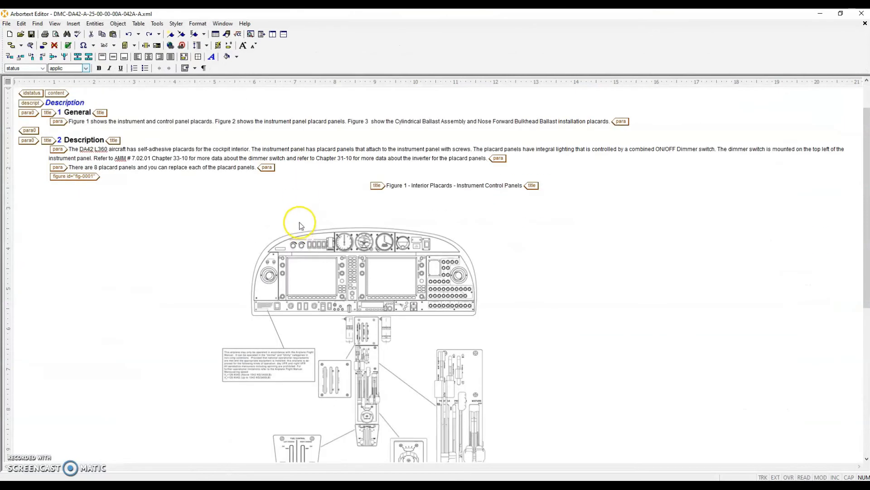
{"action": "left_click", "coordinate": [406, 184]}
{"action": "key", "text": "shift+Home"}
{"action": "key", "text": "BackSpace"}
- Review the placard figures down to the end of the data module, save and close it, and return to the Output folder
{"action": "scroll", "coordinate": [81, 170], "scroll_direction": "down", "scroll_amount": 2}
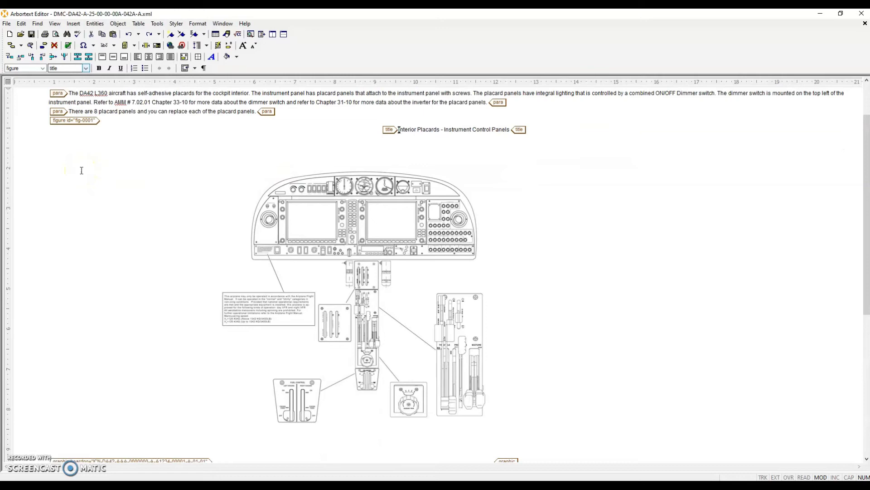
{"action": "scroll", "coordinate": [81, 169], "scroll_direction": "down", "scroll_amount": 2}
{"action": "scroll", "coordinate": [95, 162], "scroll_direction": "up", "scroll_amount": 3}
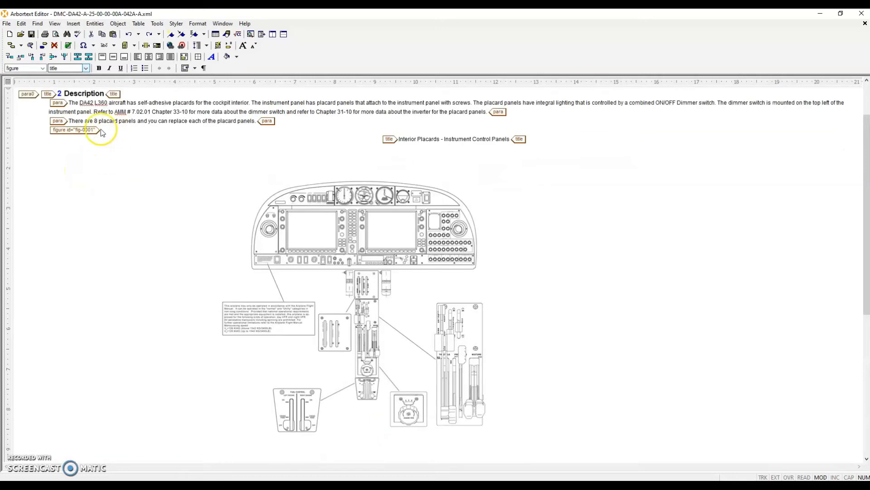
{"action": "scroll", "coordinate": [78, 217], "scroll_direction": "down", "scroll_amount": 11}
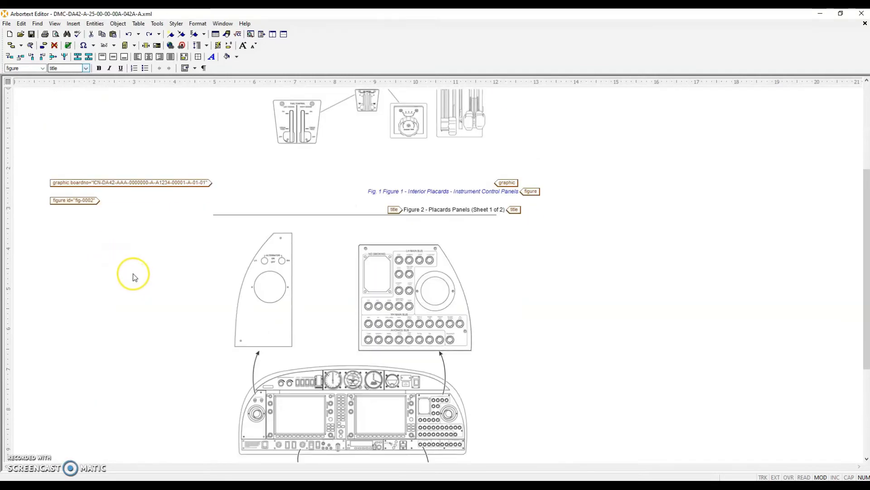
{"action": "scroll", "coordinate": [137, 272], "scroll_direction": "down", "scroll_amount": 15}
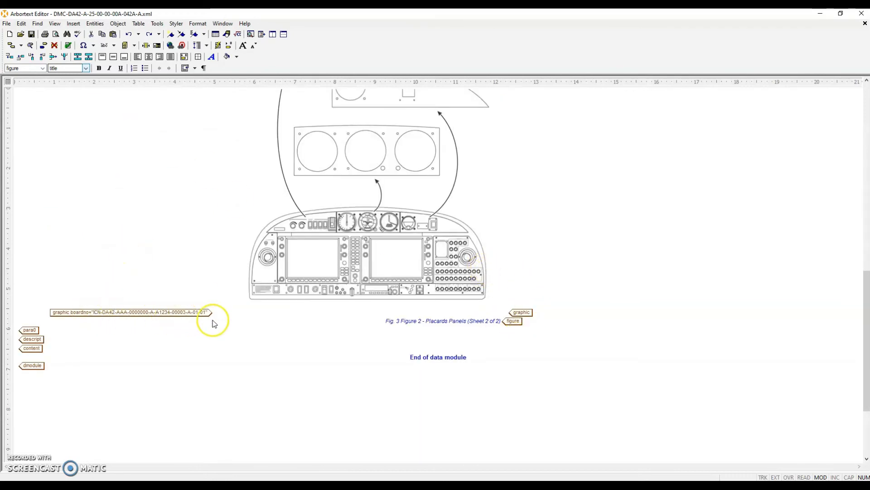
{"action": "left_click", "coordinate": [32, 34]}
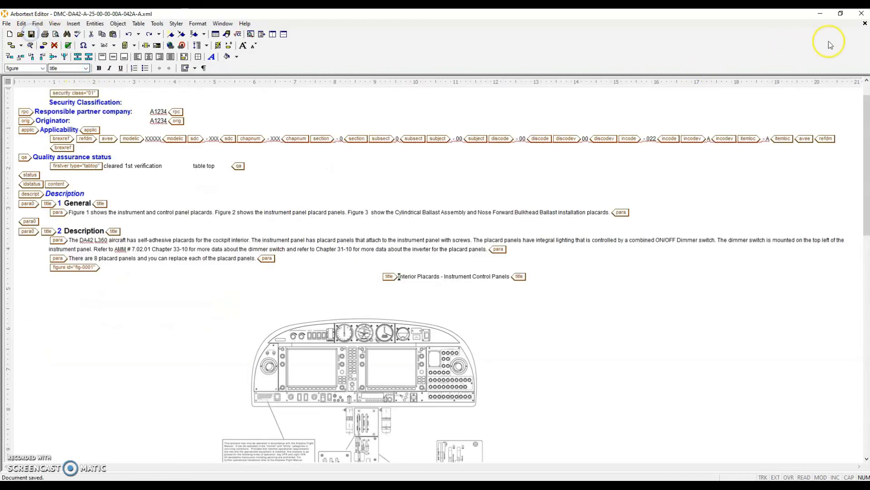
{"action": "left_click", "coordinate": [865, 24]}
{"action": "left_click", "coordinate": [820, 14]}
- Open DMC-DA42-A-27-00-00-00A-042A-A.xml, examine its sections and center console figure, and close it
{"action": "left_click", "coordinate": [328, 225]}
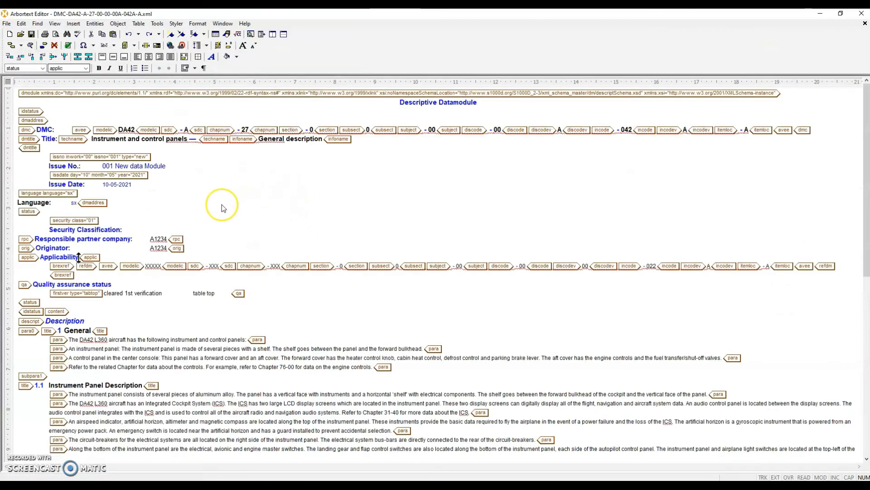
{"action": "scroll", "coordinate": [222, 208], "scroll_direction": "down", "scroll_amount": 3}
{"action": "scroll", "coordinate": [222, 215], "scroll_direction": "down", "scroll_amount": 6}
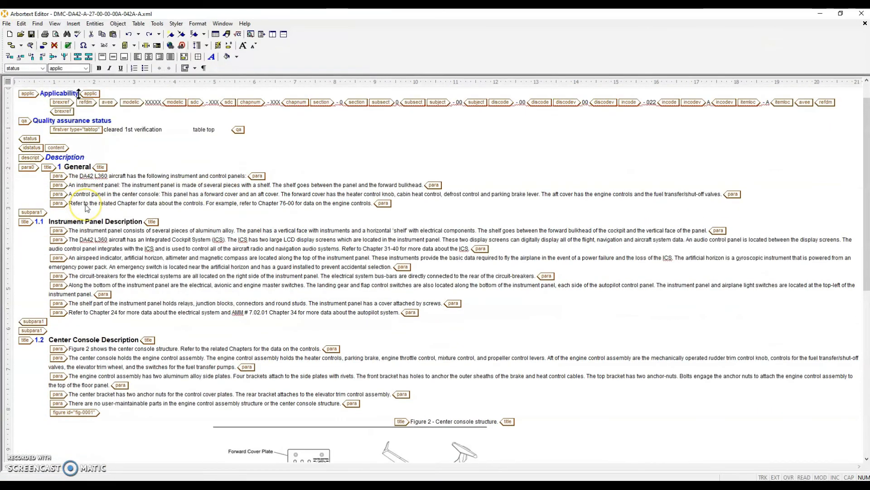
{"action": "scroll", "coordinate": [87, 208], "scroll_direction": "down", "scroll_amount": 4}
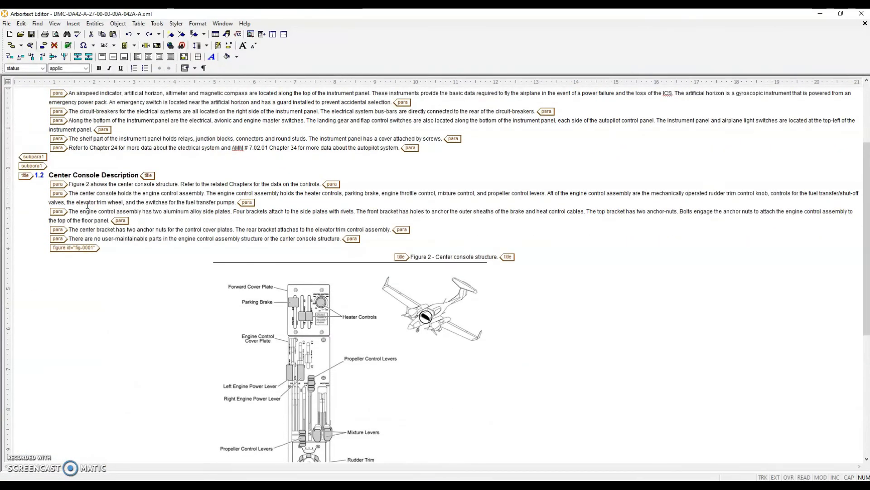
{"action": "scroll", "coordinate": [88, 208], "scroll_direction": "down", "scroll_amount": 1}
{"action": "scroll", "coordinate": [89, 208], "scroll_direction": "down", "scroll_amount": 3}
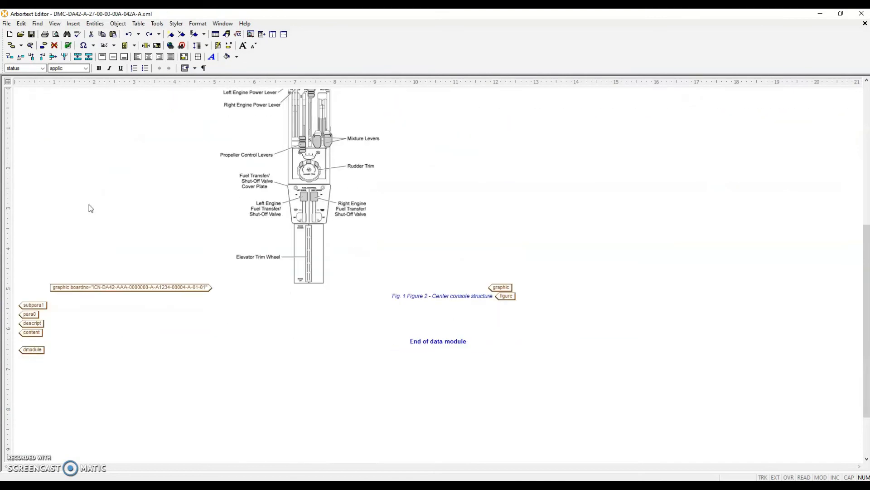
{"action": "scroll", "coordinate": [89, 205], "scroll_direction": "up", "scroll_amount": 15}
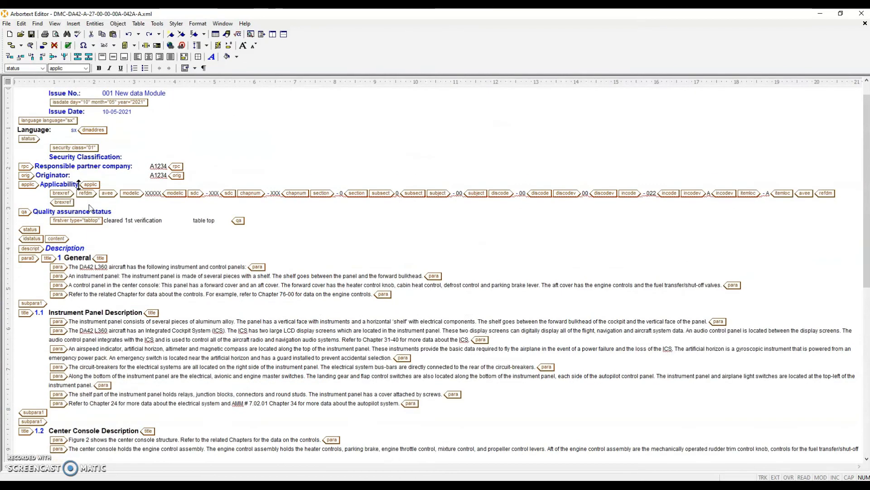
{"action": "scroll", "coordinate": [89, 208], "scroll_direction": "up", "scroll_amount": 2}
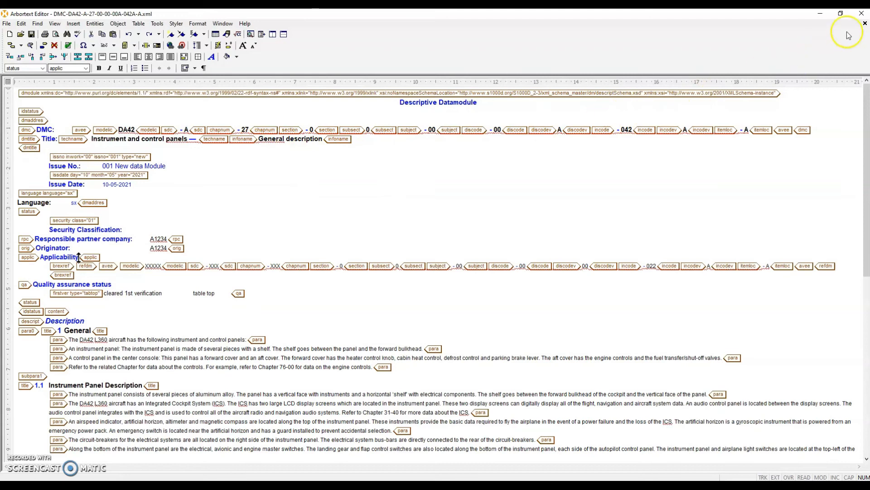
{"action": "left_click", "coordinate": [865, 23]}
{"action": "left_click", "coordinate": [820, 13]}
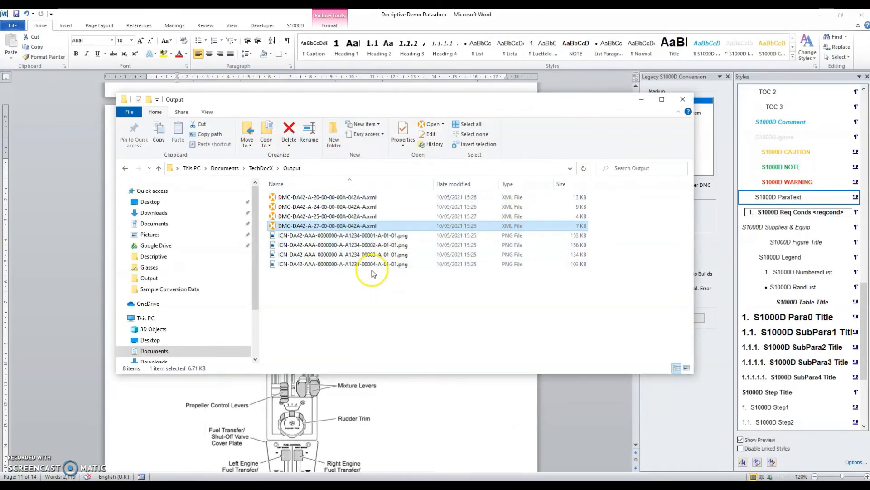
- Return to the Word document and place the cursor in the Introduction of the Standard practices - Airframe container
{"action": "left_click", "coordinate": [641, 99]}
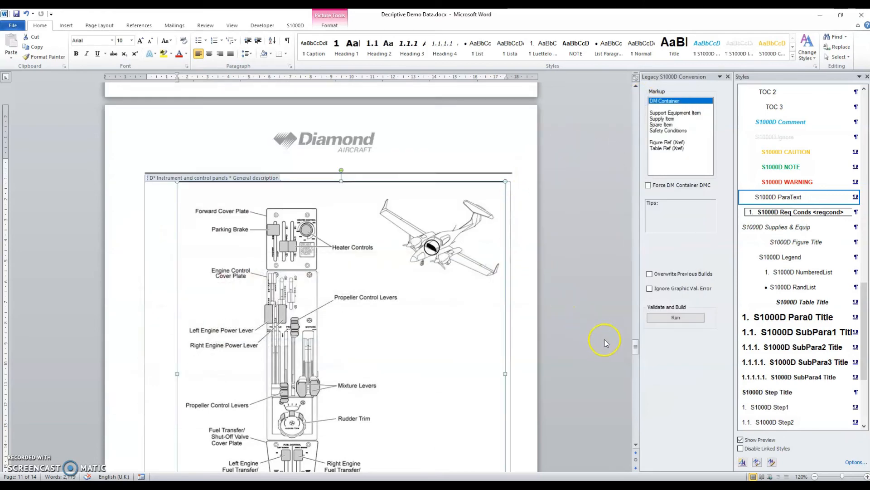
{"action": "left_click_drag", "start_coordinate": [636, 348], "coordinate": [619, 131]}
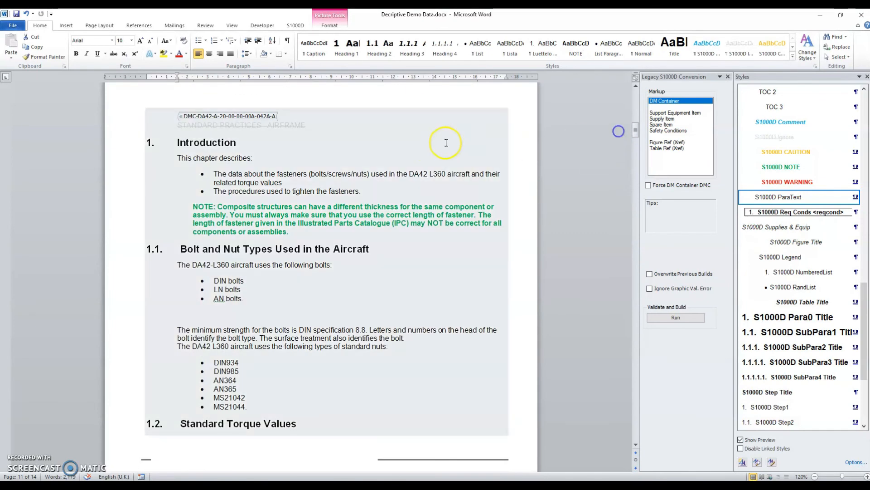
{"action": "left_click", "coordinate": [371, 158]}
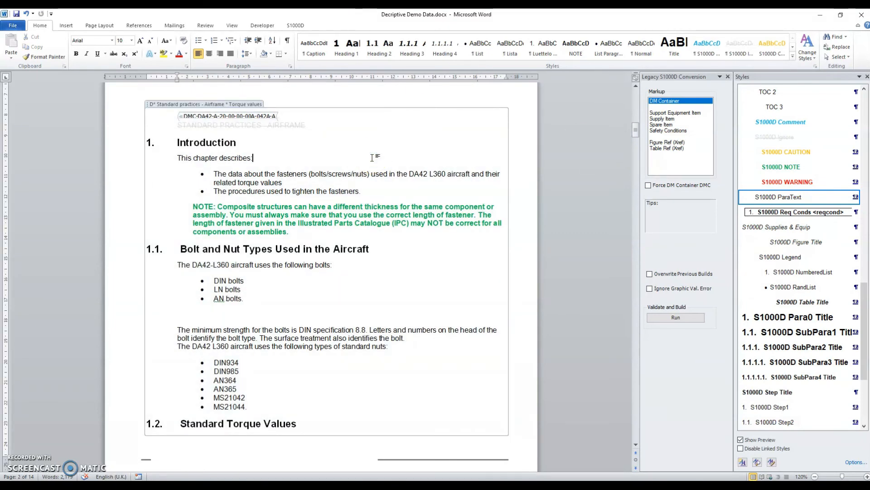